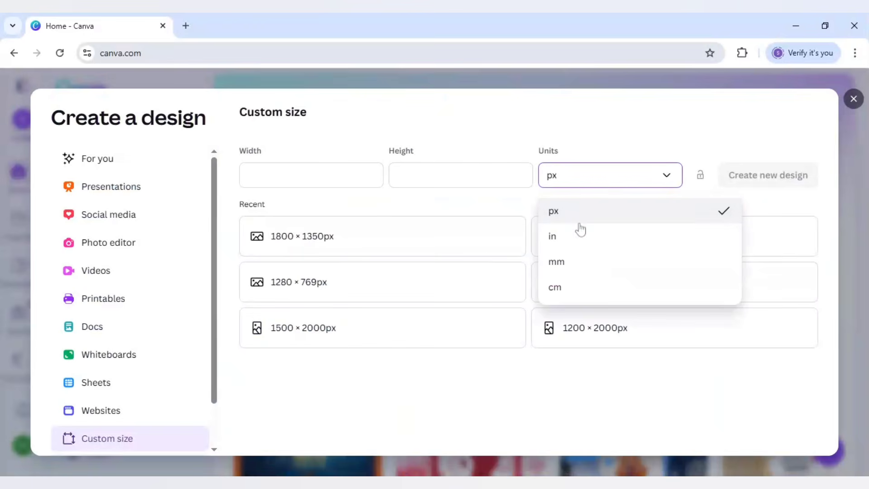
# Create a new Tarpaulin (Landscape) design measuring 36 × 24 in
pyautogui.click(580, 235)
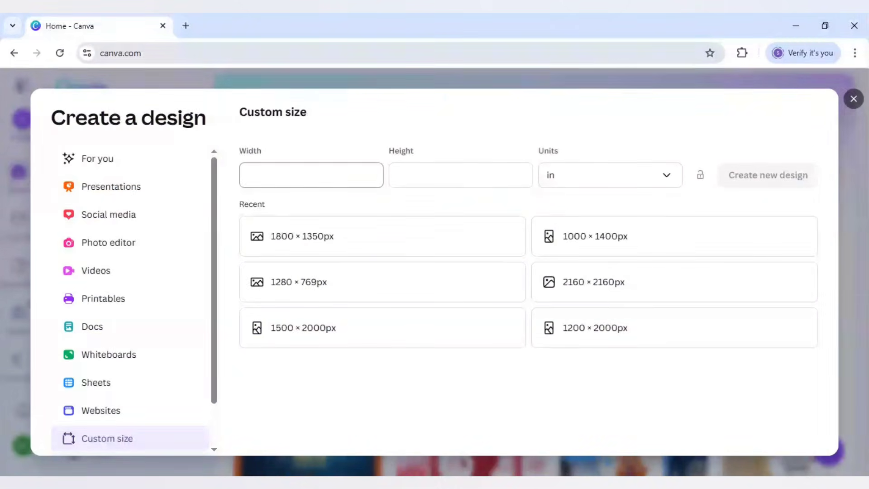
pyautogui.click(311, 175)
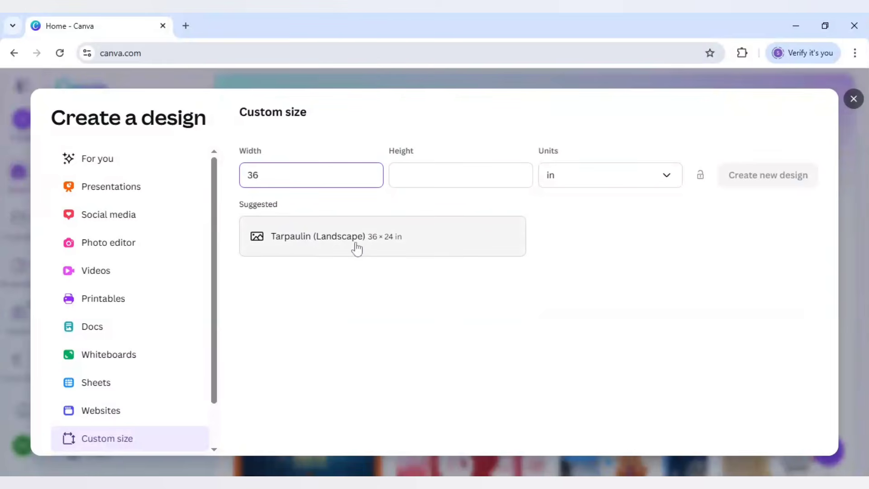
pyautogui.click(388, 244)
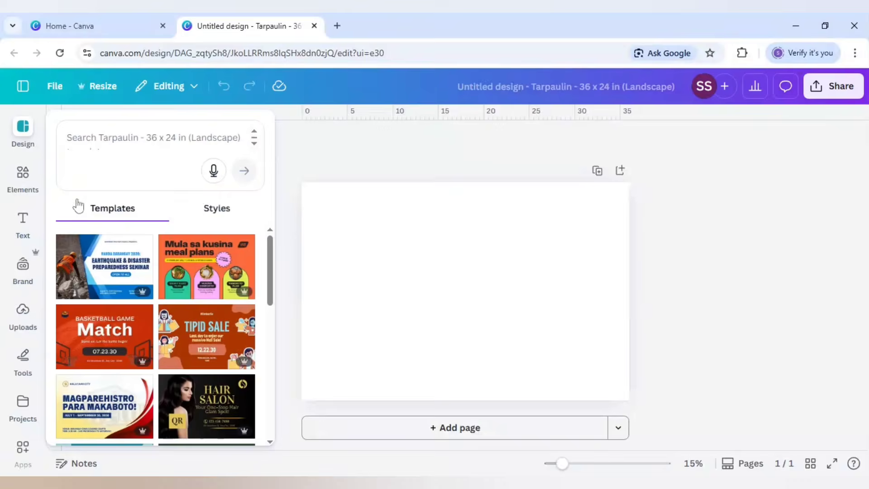
# Add a heading to the blank page containing only the letter "F"
pyautogui.click(25, 222)
pyautogui.click(144, 334)
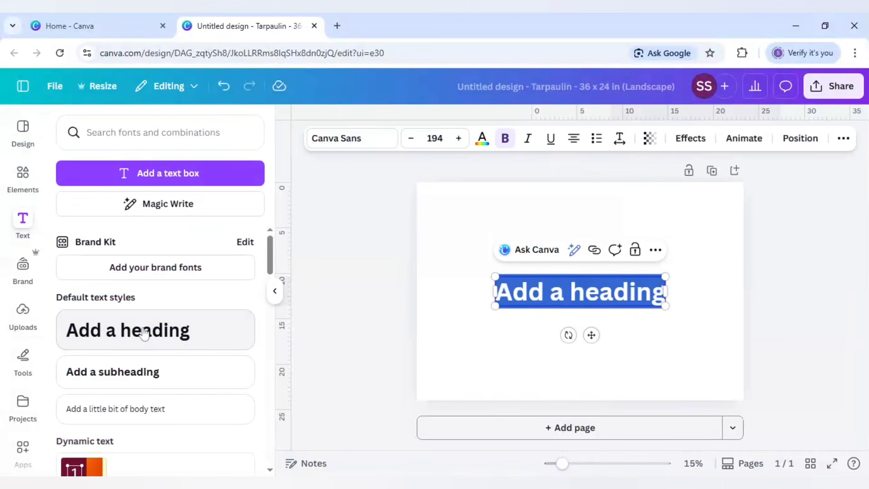
pyautogui.write('F')
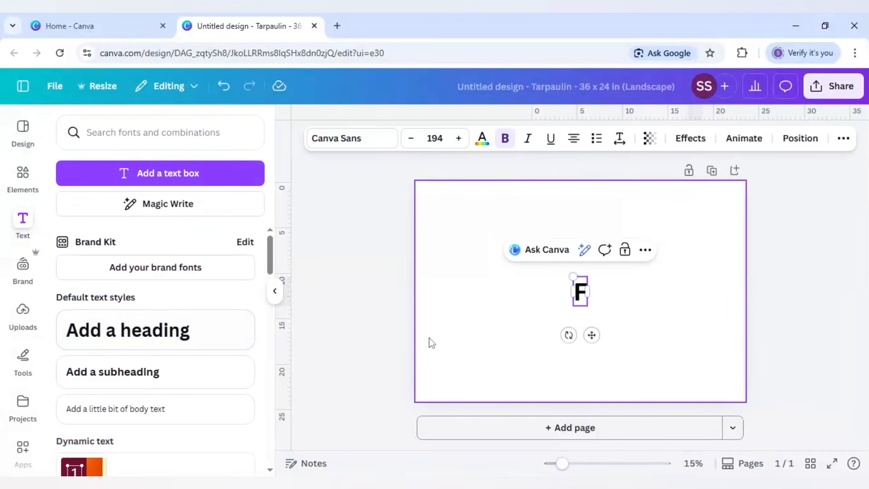
pyautogui.click(557, 318)
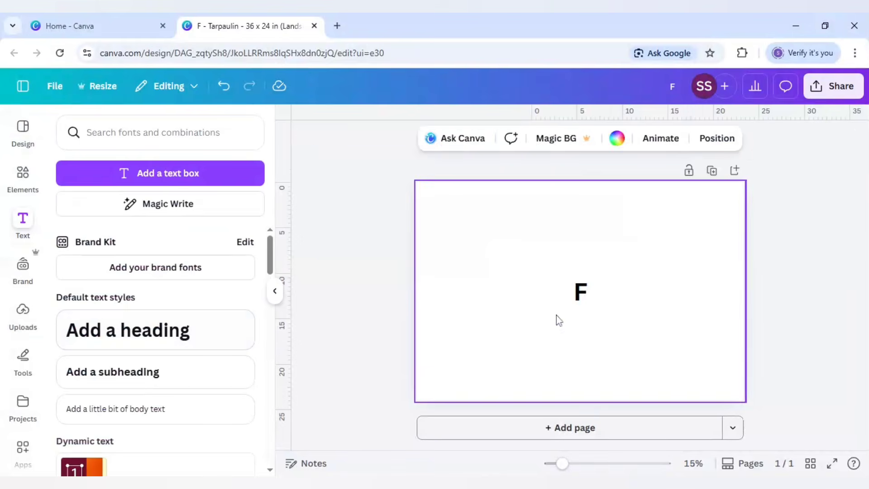
# Set the font size of the letter F to 440
pyautogui.click(574, 297)
pyautogui.click(435, 138)
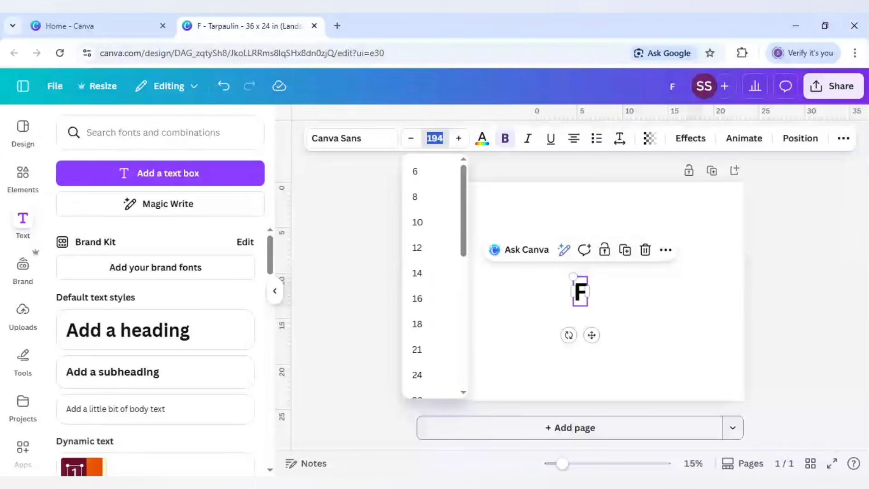
pyautogui.write('440')
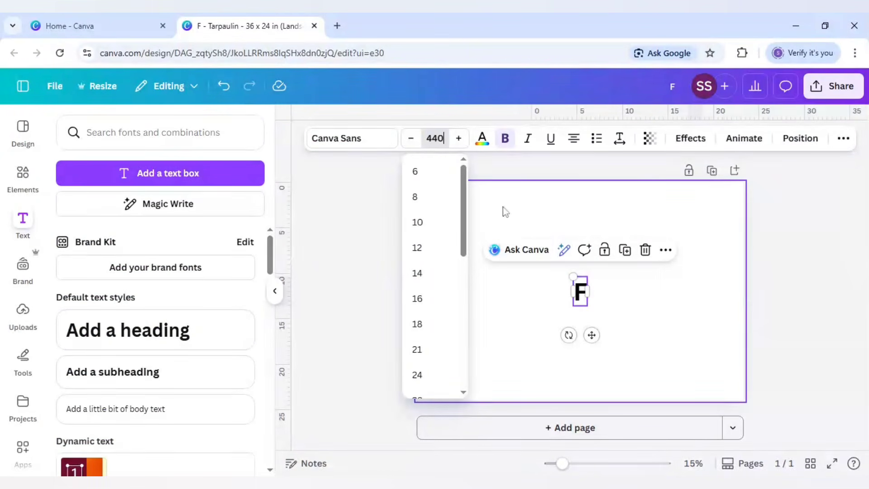
pyautogui.click(492, 225)
# Search the fonts for "sports" and apply Sports World to the letter F
pyautogui.click(580, 319)
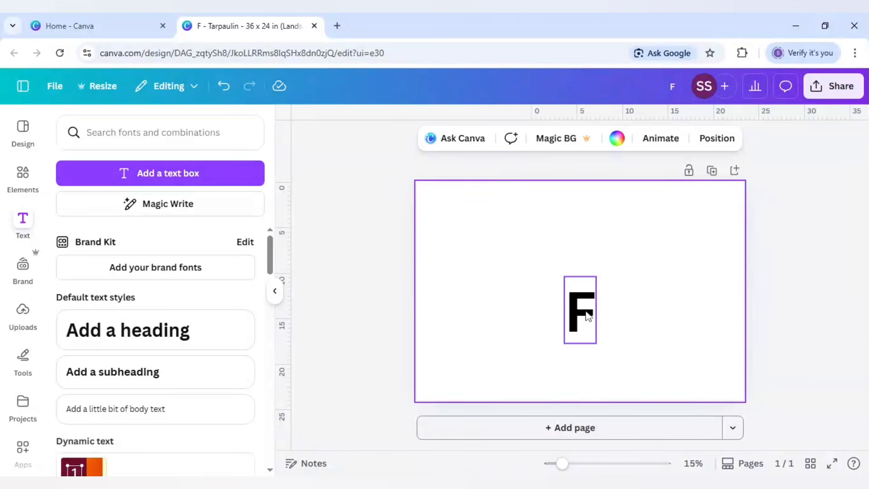
pyautogui.click(341, 144)
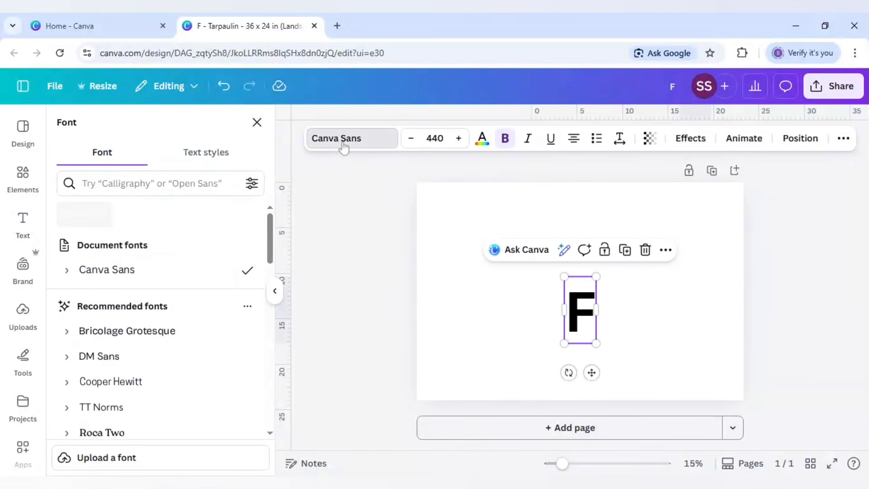
pyautogui.click(149, 184)
pyautogui.write('s')
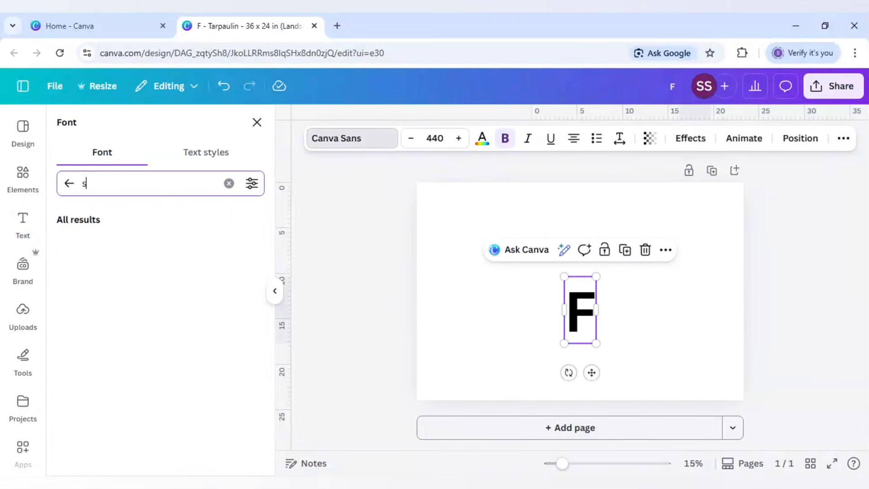
pyautogui.write('ports')
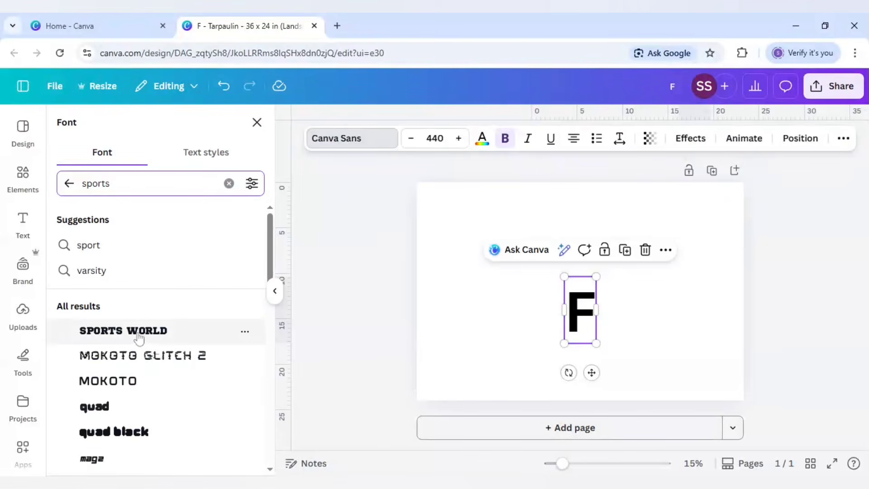
pyautogui.click(139, 335)
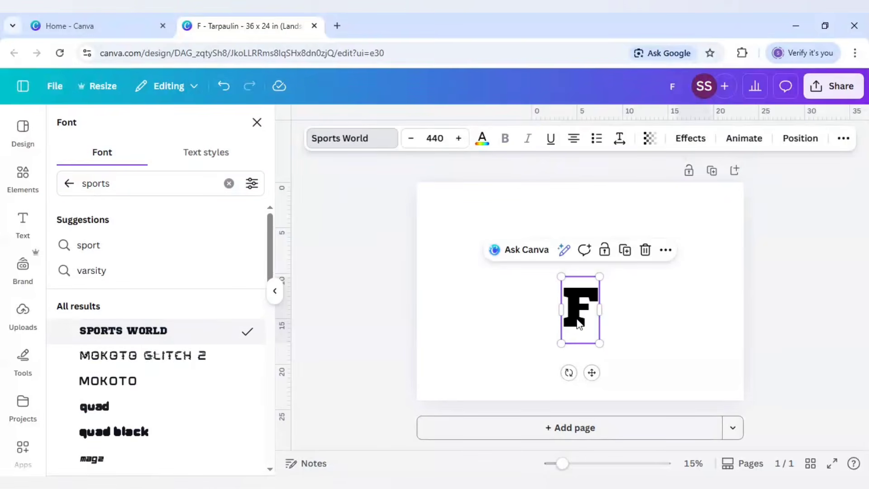
# Move the F to the page's upper-left area and duplicate it into a descending row of seven letters
pyautogui.moveTo(578, 323); pyautogui.dragTo(453, 231)
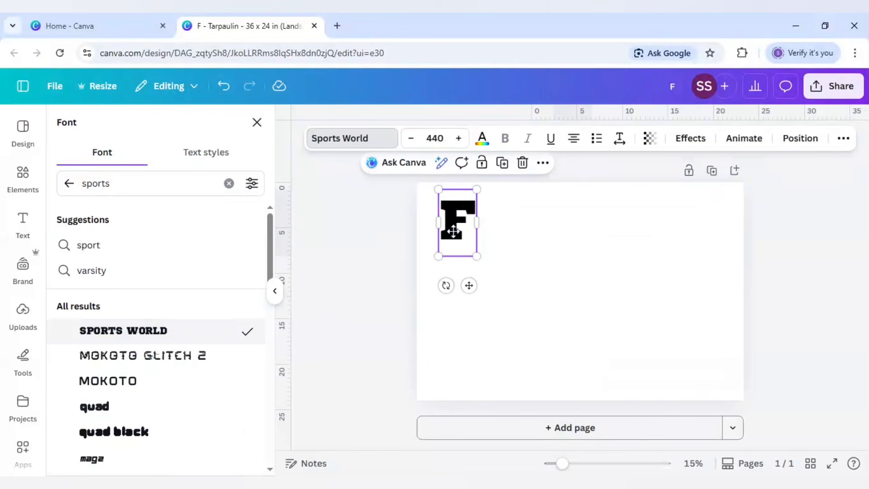
pyautogui.click(505, 166)
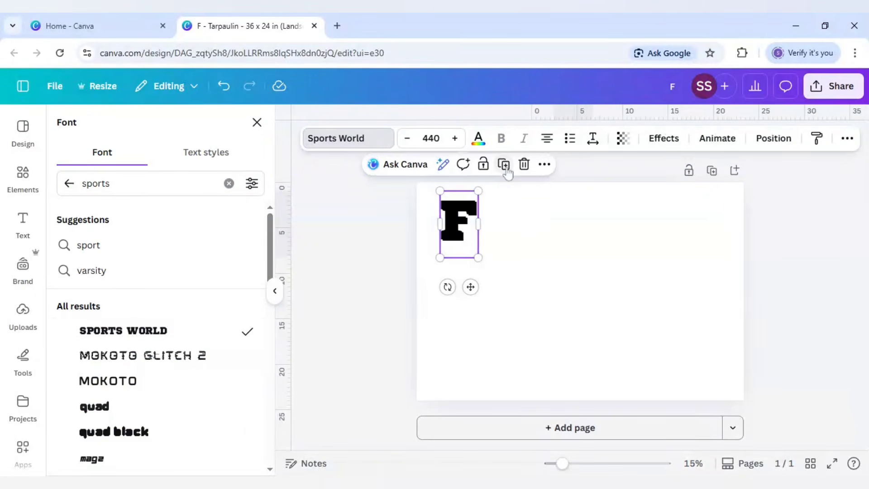
pyautogui.moveTo(467, 222); pyautogui.dragTo(505, 228)
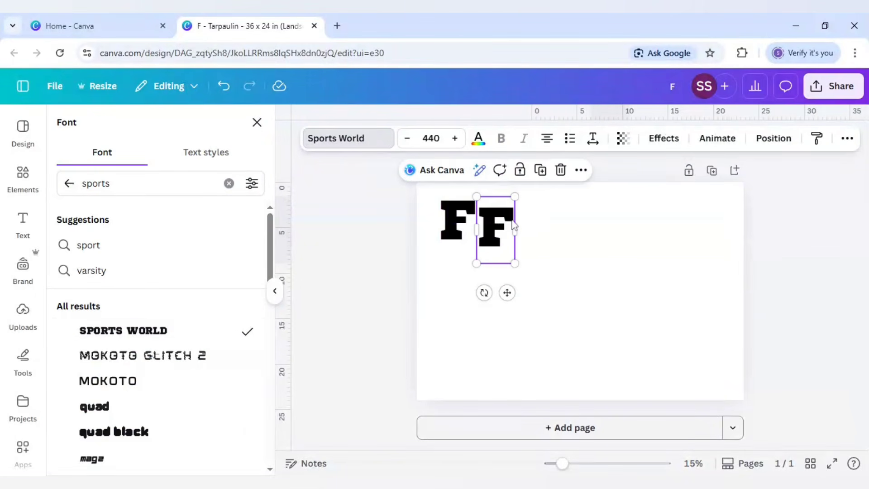
pyautogui.click(543, 172)
pyautogui.click(579, 177)
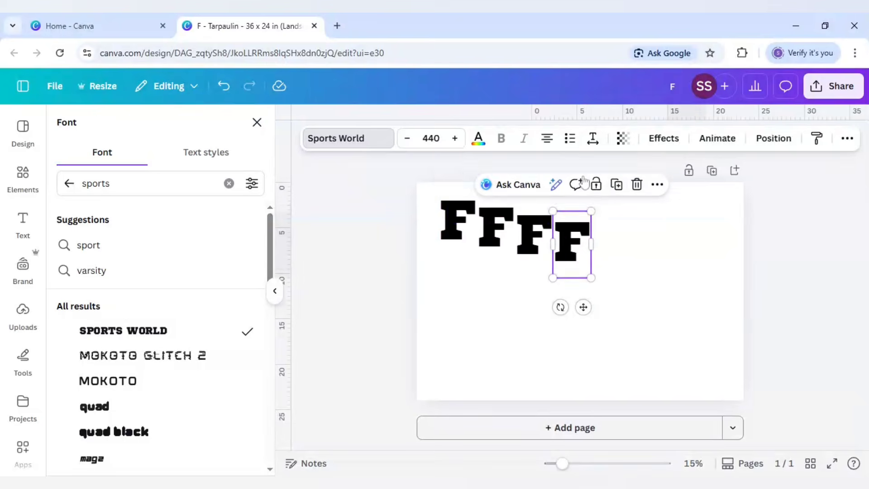
pyautogui.click(617, 184)
pyautogui.click(654, 192)
pyautogui.click(693, 199)
# Replace the six duplicated letters after the first F with O, O, T, B, A and L, in that order
pyautogui.doubleClick(504, 233)
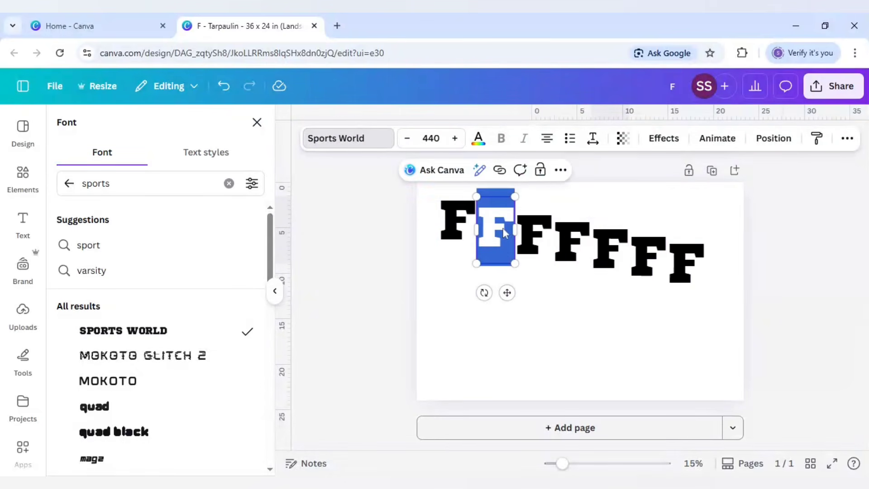
pyautogui.write('O')
pyautogui.doubleClick(534, 234)
pyautogui.write('O')
pyautogui.doubleClick(572, 240)
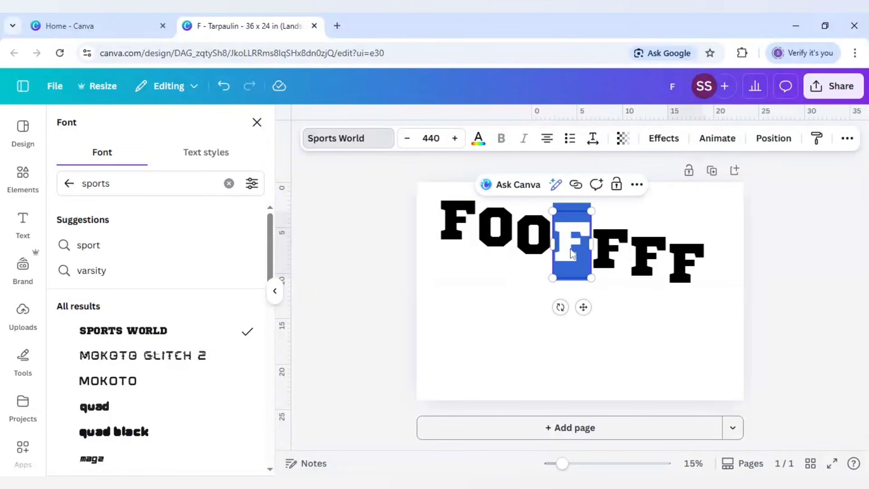
pyautogui.write('T')
pyautogui.doubleClick(613, 249)
pyautogui.write('B')
pyautogui.doubleClick(649, 256)
pyautogui.write('a')
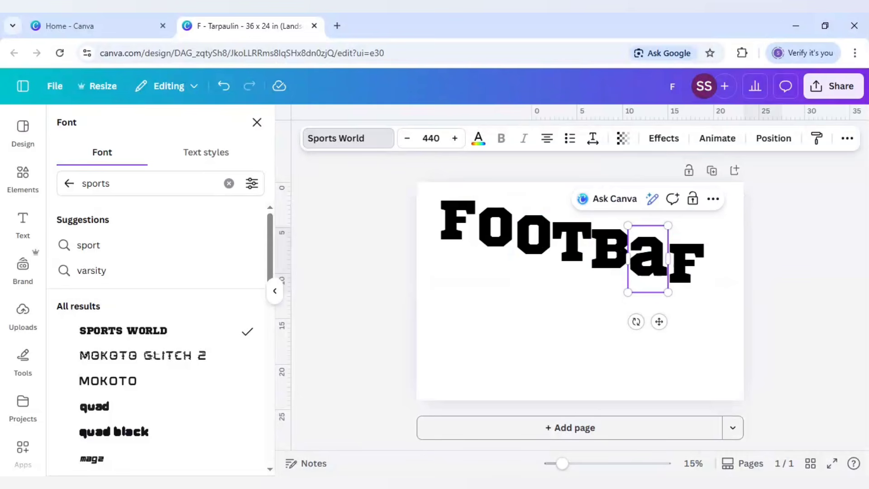
pyautogui.press('BackSpace')
pyautogui.write('A')
pyautogui.doubleClick(687, 263)
pyautogui.write('L')
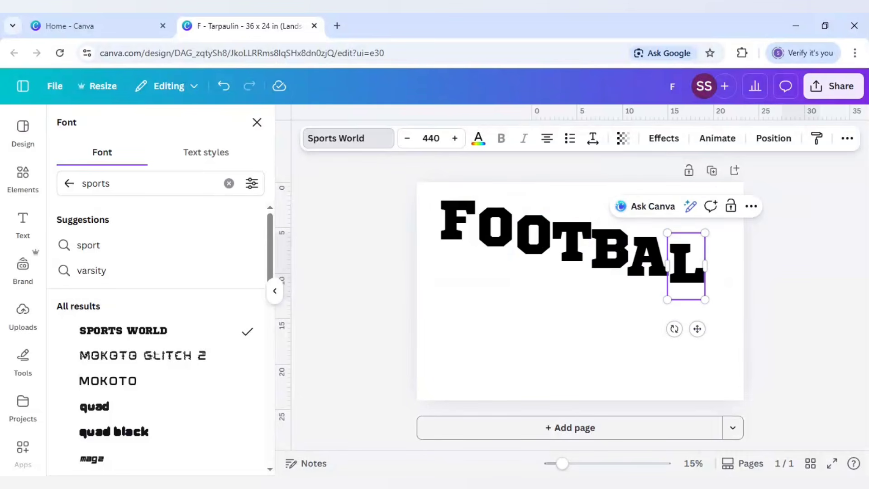
# Duplicate the last L and place the copy directly to its right to complete the word FOOTBALL
pyautogui.click(720, 279)
pyautogui.click(688, 265)
pyautogui.click(730, 211)
pyautogui.moveTo(702, 277); pyautogui.dragTo(734, 271)
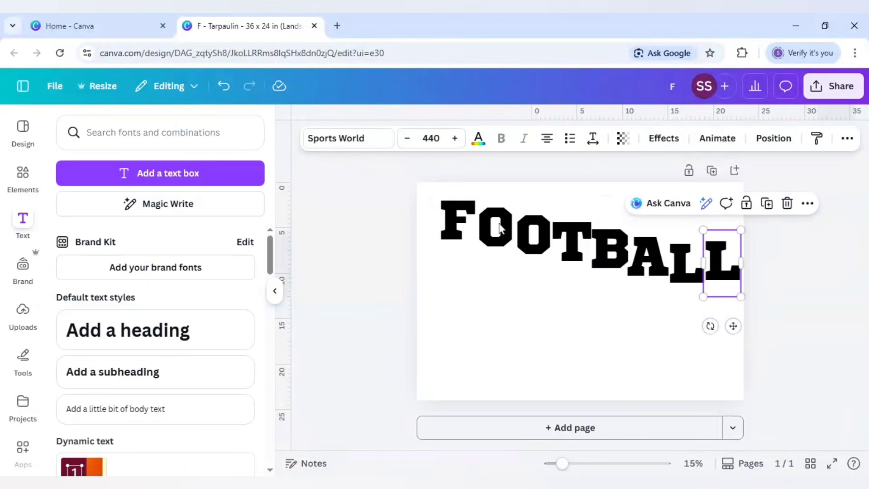
# Move the letters after the F up one by one so they line up with it in a single horizontal row
pyautogui.click(498, 230)
pyautogui.moveTo(498, 230); pyautogui.dragTo(534, 225)
pyautogui.moveTo(571, 233); pyautogui.dragTo(539, 225)
pyautogui.click(611, 251)
pyautogui.moveTo(612, 251); pyautogui.dragTo(612, 211)
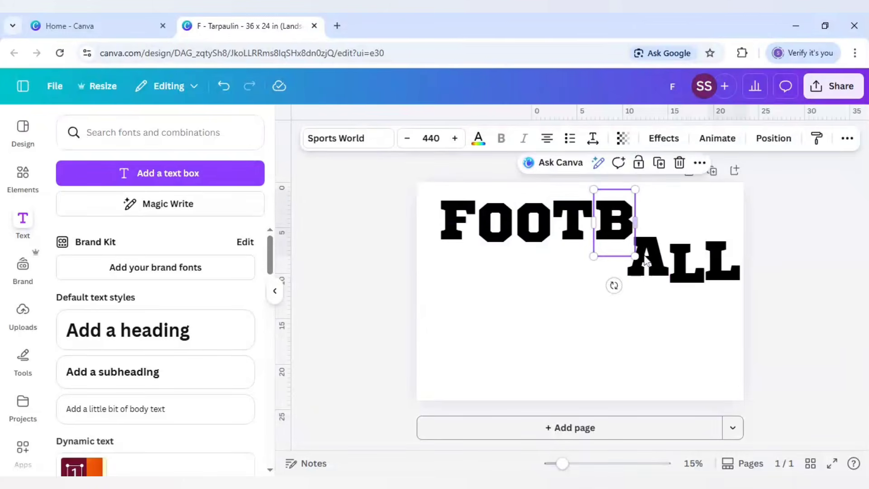
pyautogui.moveTo(646, 262); pyautogui.dragTo(647, 221)
pyautogui.click(685, 263)
pyautogui.moveTo(686, 263); pyautogui.dragTo(685, 221)
pyautogui.click(734, 271)
pyautogui.moveTo(734, 270); pyautogui.dragTo(737, 230)
# Select all the letters, tidy up their spacing evenly, and reposition the word within the width of the page
pyautogui.click(564, 235)
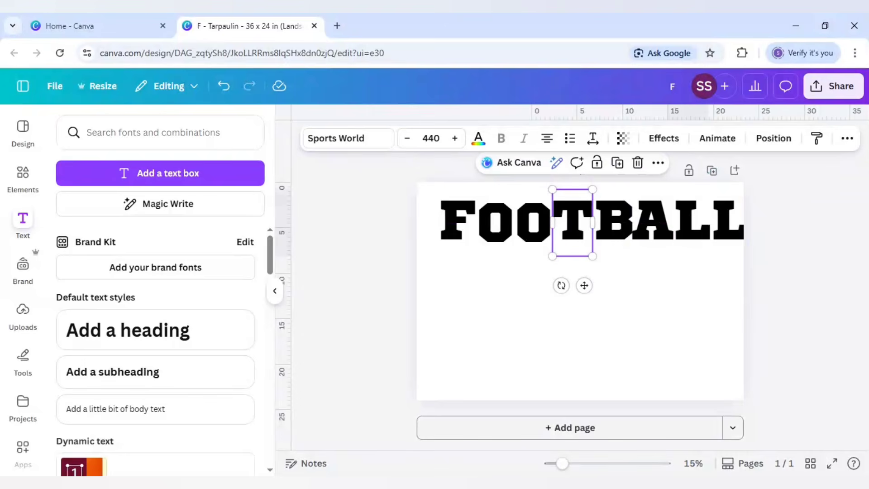
pyautogui.hotkey('ctrl', 'a')
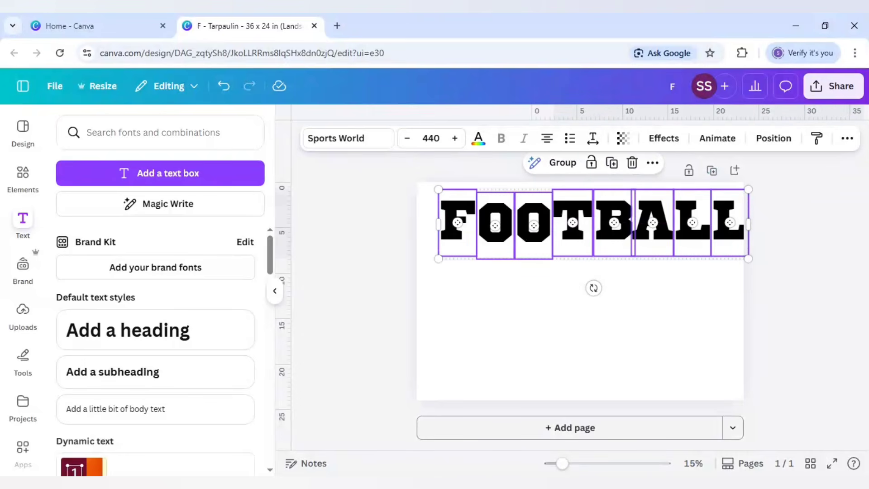
pyautogui.rightClick(570, 238)
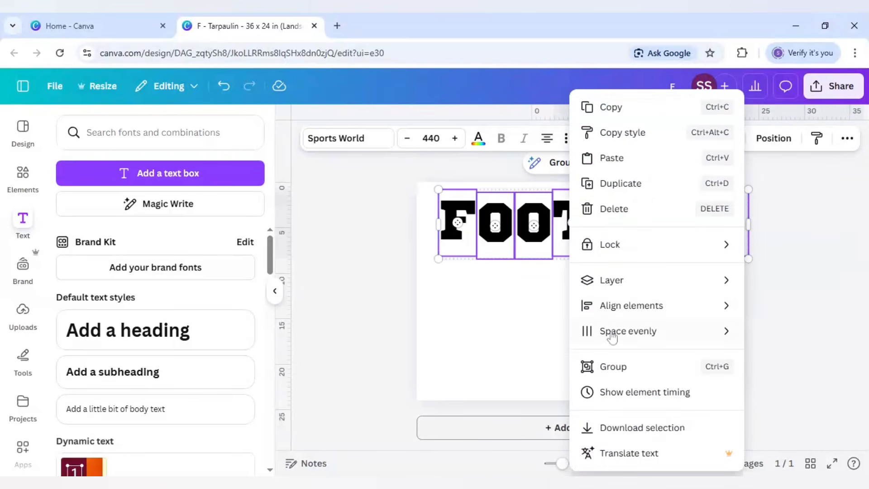
pyautogui.moveTo(612, 337)
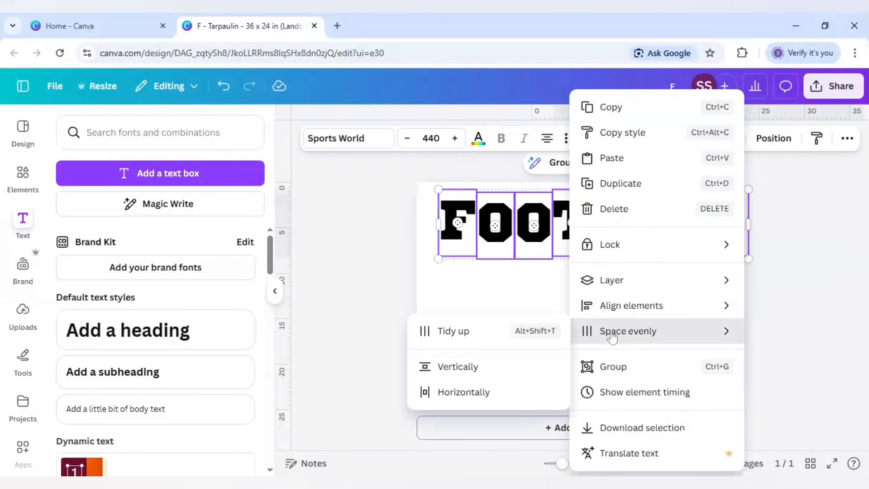
pyautogui.click(462, 334)
pyautogui.moveTo(577, 246); pyautogui.dragTo(571, 246)
pyautogui.click(508, 290)
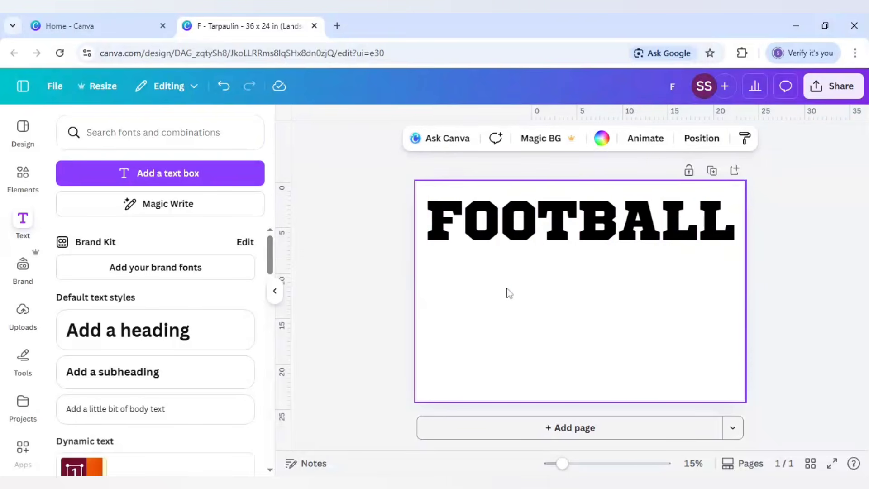
# Nudge the second, fourth, sixth and eighth letters (O, T, A, L) together slightly below the other letters of FOOTBALL
pyautogui.click(488, 232)
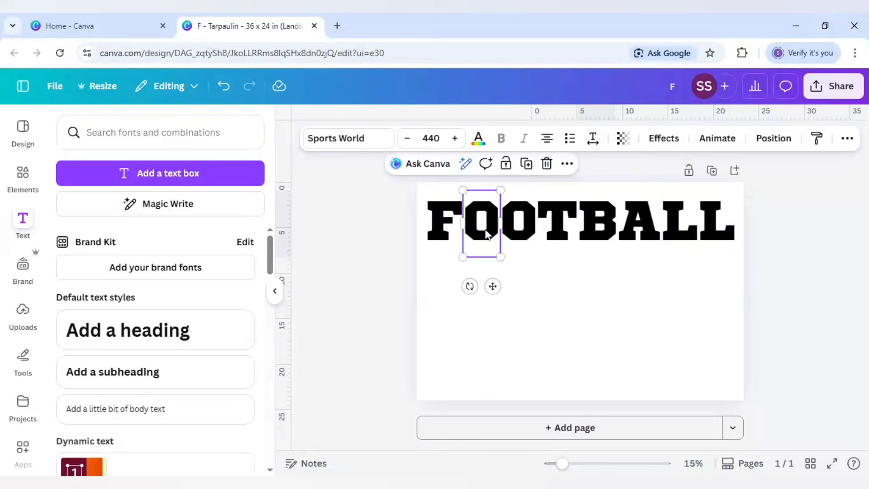
pyautogui.keyDown('shift'); pyautogui.click(561, 238); pyautogui.keyUp('shift')
pyautogui.keyDown('shift'); pyautogui.click(637, 238); pyautogui.keyUp('shift')
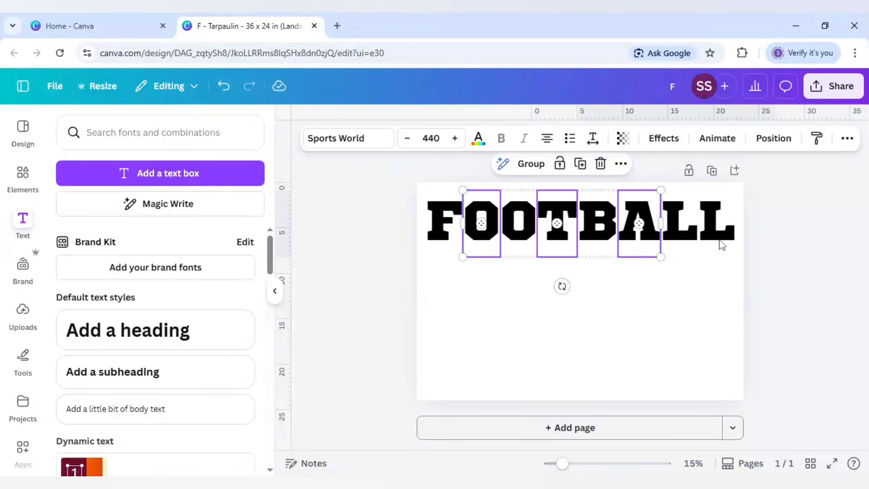
pyautogui.keyDown('shift'); pyautogui.click(722, 245); pyautogui.keyUp('shift')
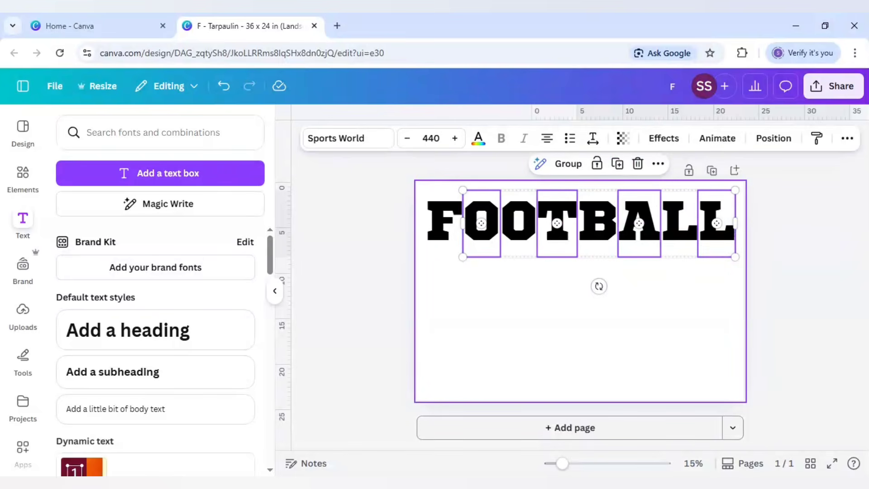
pyautogui.hotkey('shift', 'Down')
pyautogui.hotkey('shift', 'Down')
pyautogui.hotkey('shift', 'Down')
pyautogui.hotkey('shift', 'Down')
pyautogui.hotkey('shift', 'Down')
pyautogui.hotkey('shift', 'Down')
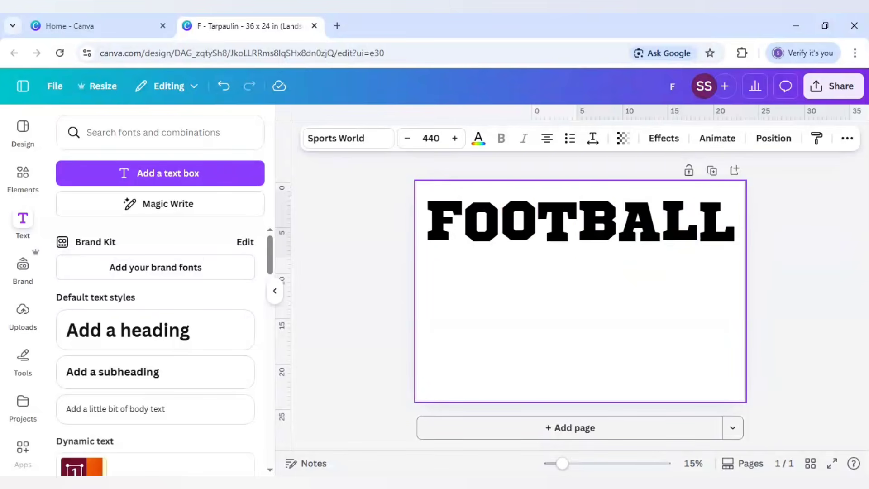
pyautogui.hotkey('shift', 'Up')
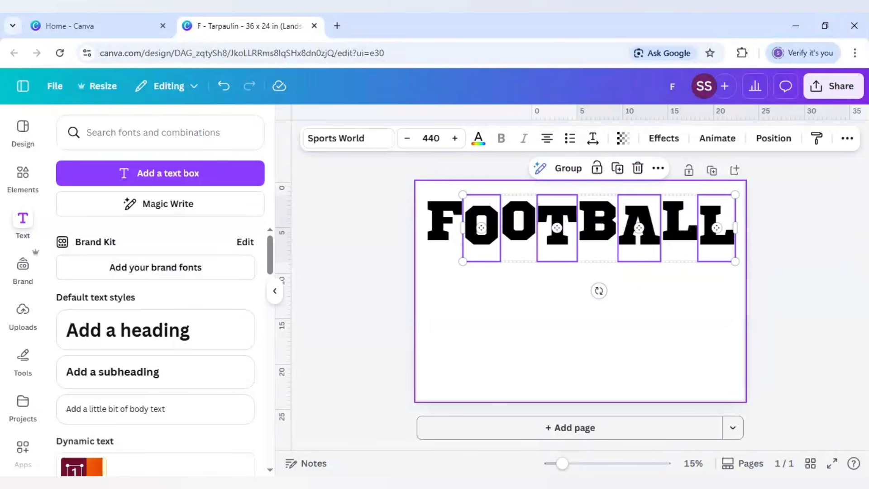
pyautogui.click(384, 264)
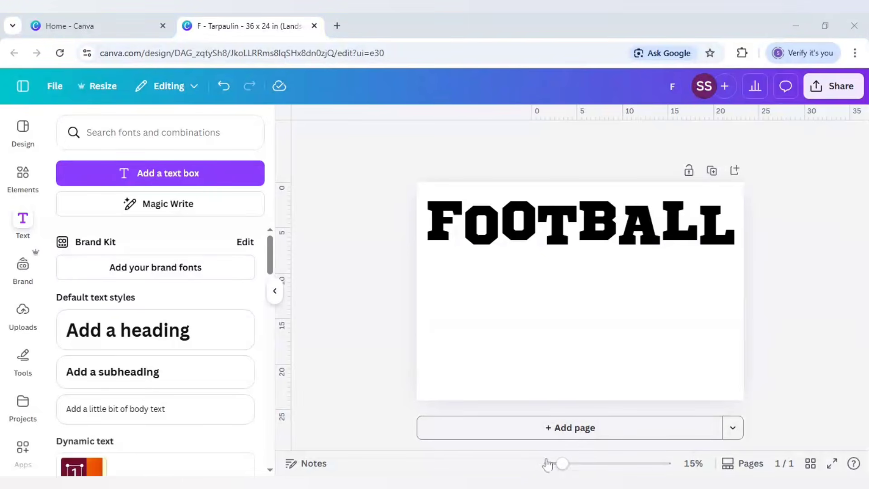
pyautogui.moveTo(568, 465); pyautogui.dragTo(578, 464)
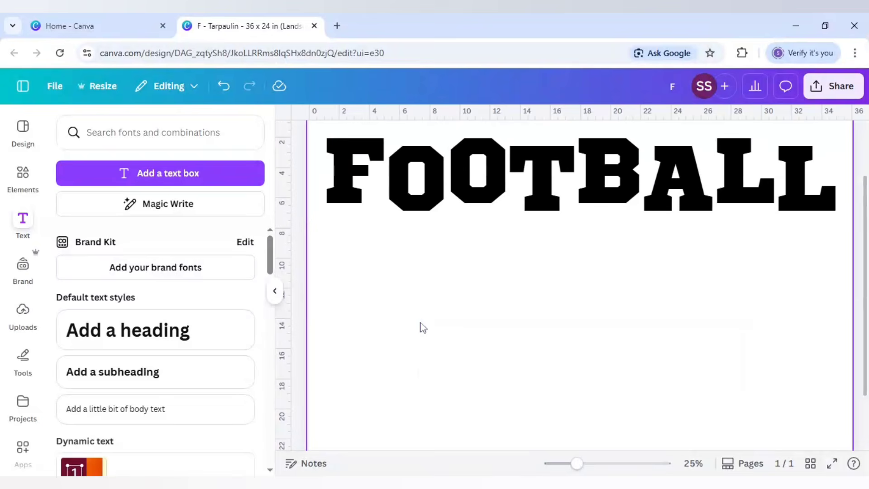
# Add a black square, align its upper-left corner with the F, and narrow it to the letter's width
pyautogui.press('r')
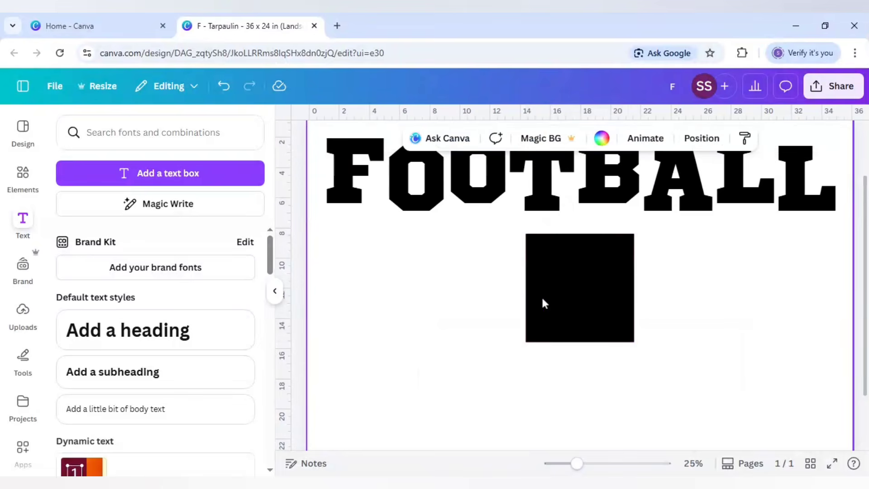
pyautogui.moveTo(542, 302); pyautogui.dragTo(352, 231)
pyautogui.scroll(2, 358, 267)
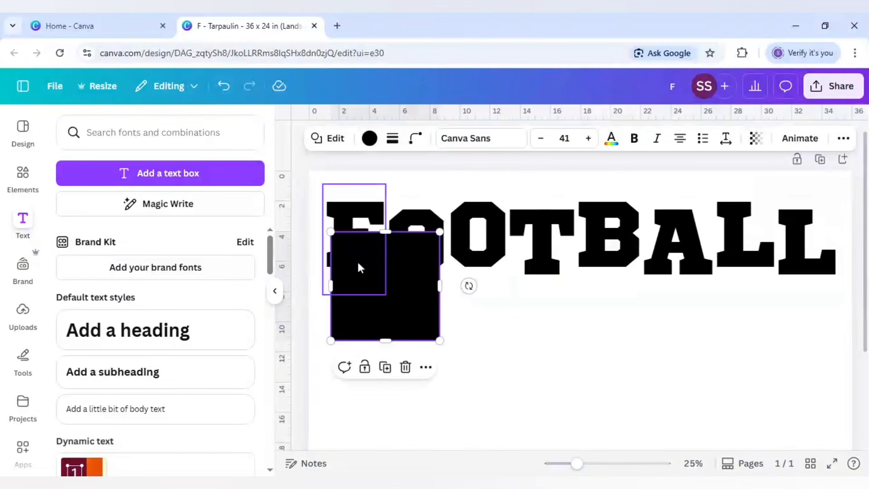
pyautogui.click(361, 276)
pyautogui.click(401, 278)
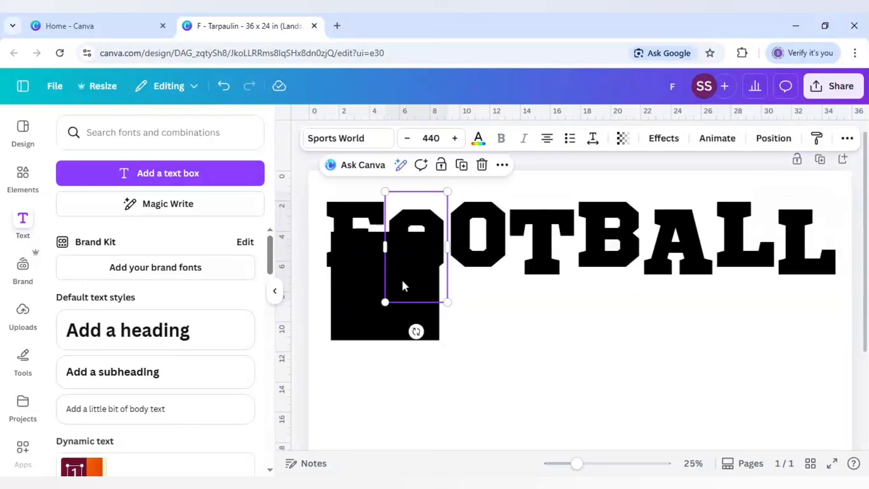
pyautogui.click(362, 308)
pyautogui.moveTo(362, 308); pyautogui.dragTo(355, 272)
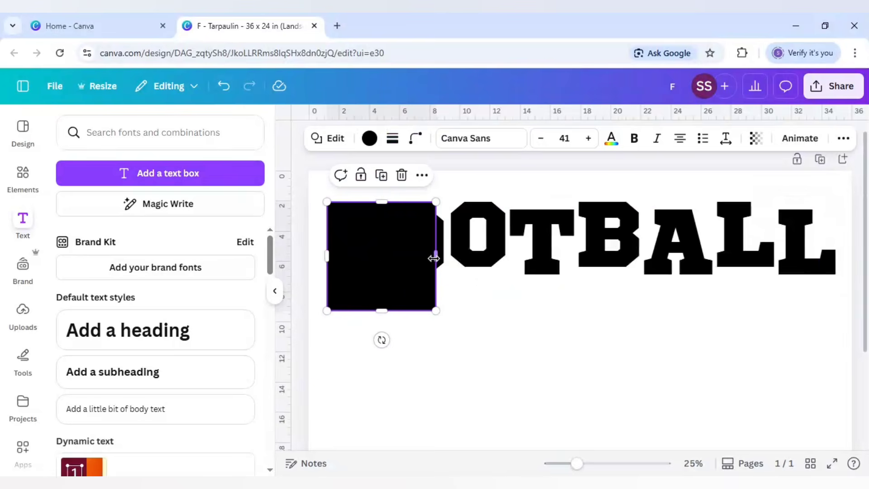
pyautogui.moveTo(432, 256); pyautogui.dragTo(384, 256)
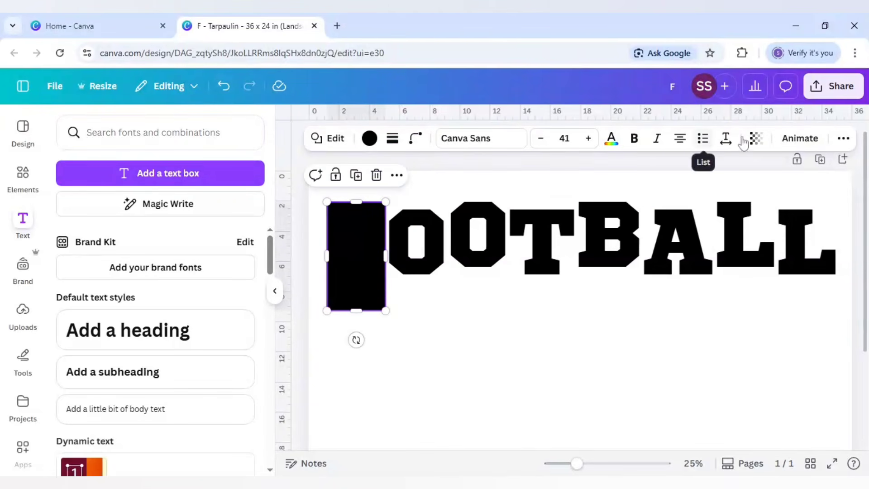
# Set the black rectangle's transparency to 65 and fine-tune its width to match the right edge of the F
pyautogui.click(756, 138)
pyautogui.moveTo(785, 190); pyautogui.dragTo(754, 193)
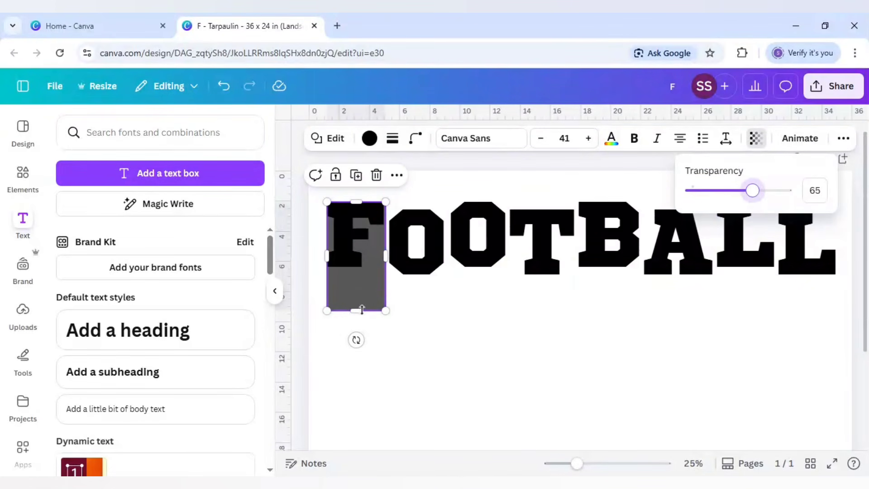
pyautogui.moveTo(579, 464); pyautogui.dragTo(465, 449)
pyautogui.scroll(3, 340, 370)
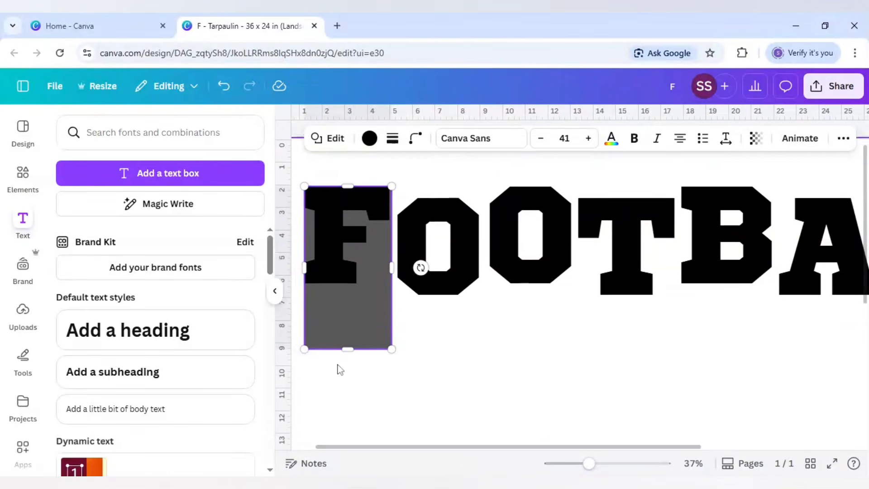
pyautogui.click(442, 357)
pyautogui.click(348, 324)
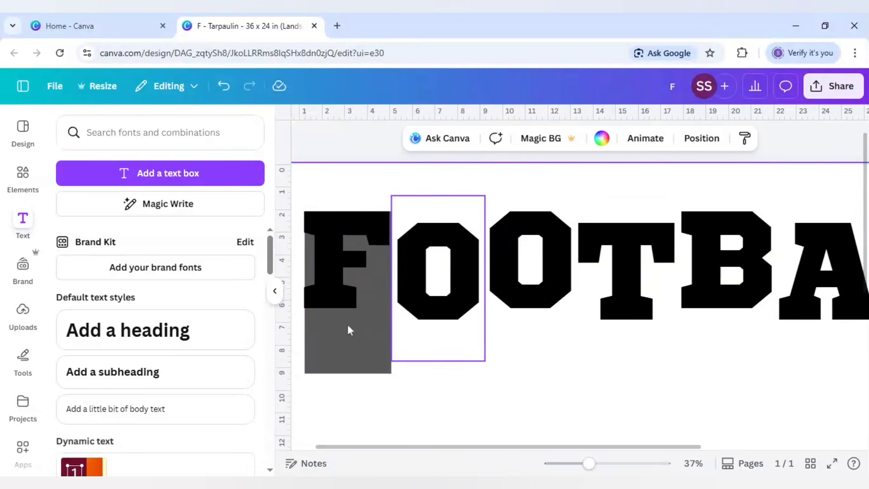
pyautogui.click(348, 369)
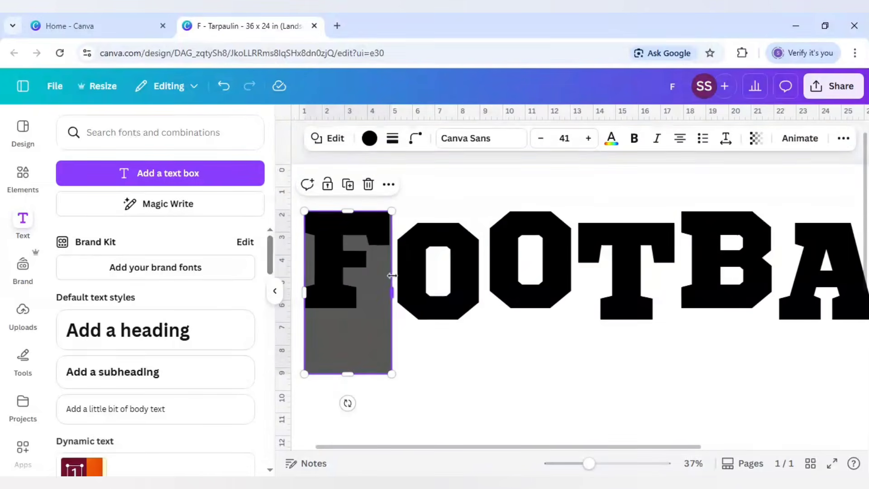
pyautogui.moveTo(392, 279); pyautogui.dragTo(389, 276)
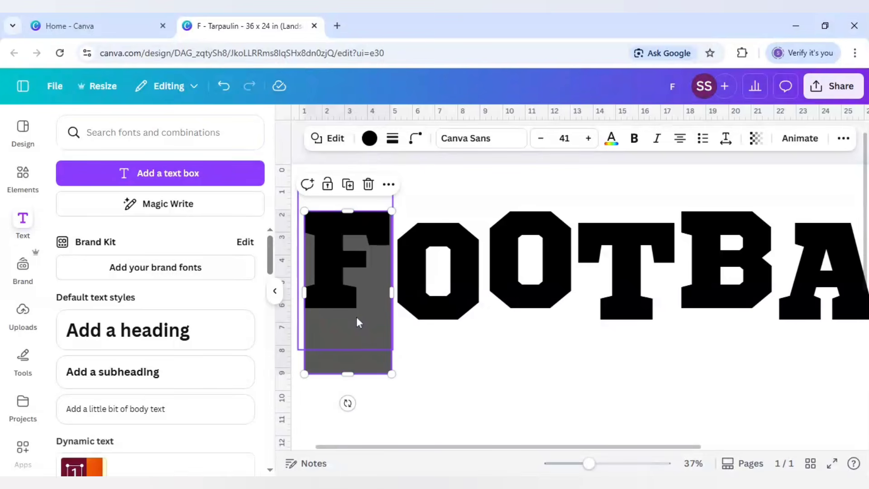
# Move the rectangle down to overlap the foot of the F, then duplicate it and place the copy under the first O
pyautogui.moveTo(356, 316); pyautogui.dragTo(353, 402)
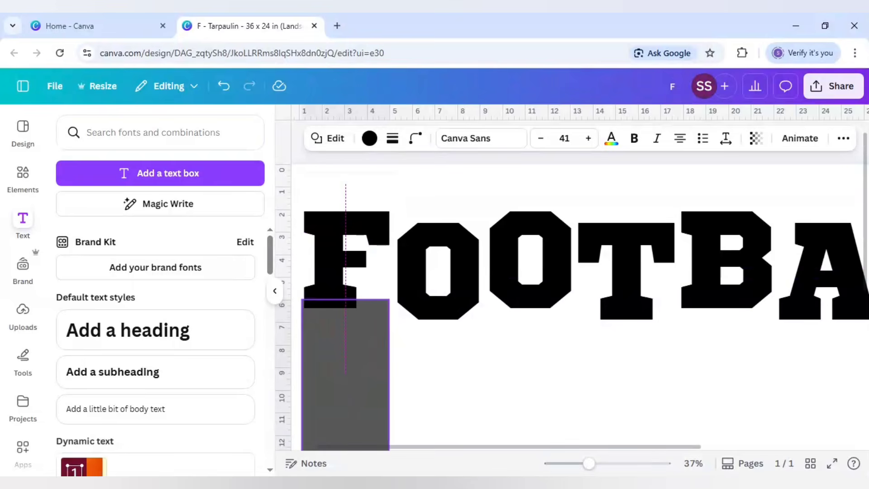
pyautogui.moveTo(353, 402); pyautogui.dragTo(353, 394)
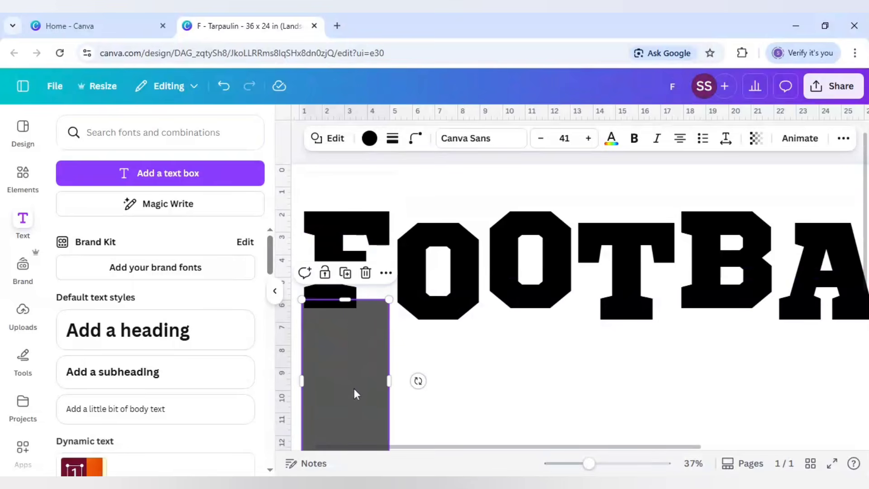
pyautogui.click(346, 273)
pyautogui.moveTo(371, 343); pyautogui.dragTo(477, 331)
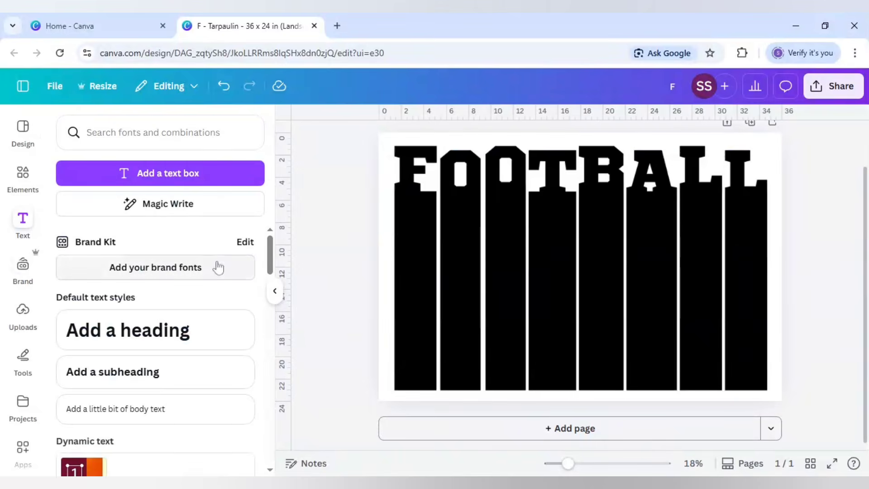
# Search the elements for "american football players" and show all photo results
pyautogui.click(23, 173)
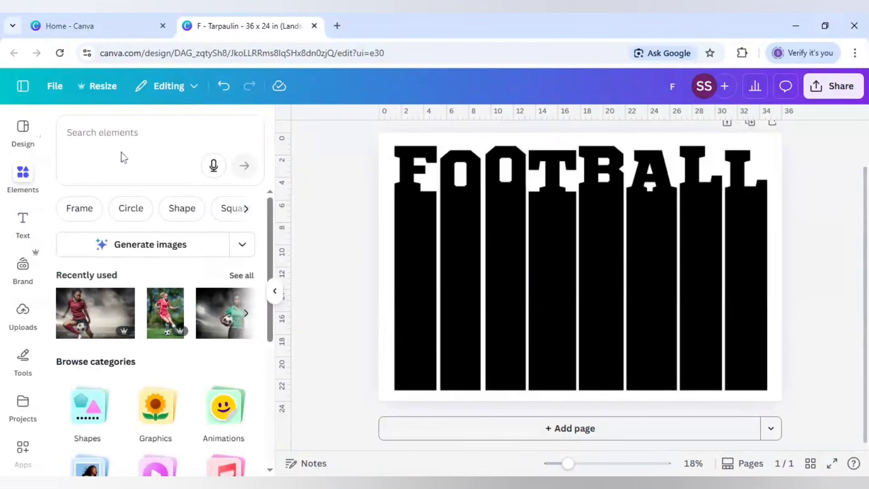
pyautogui.click(67, 133)
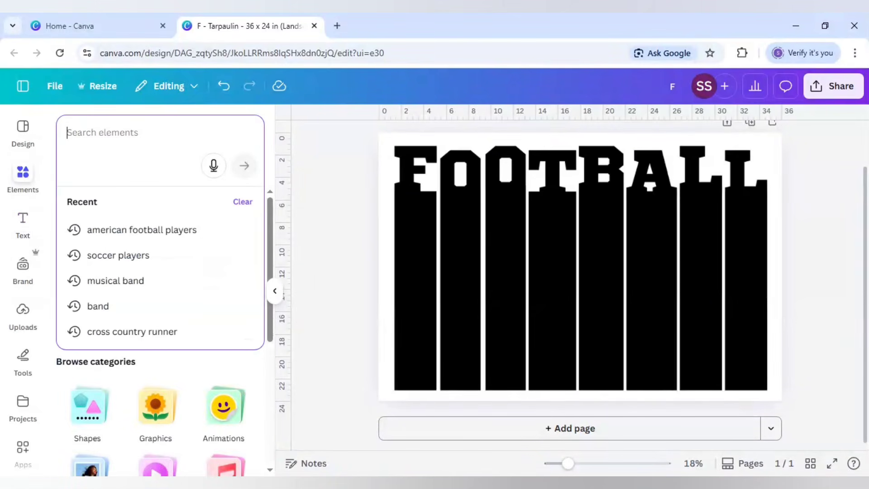
pyautogui.write('americ')
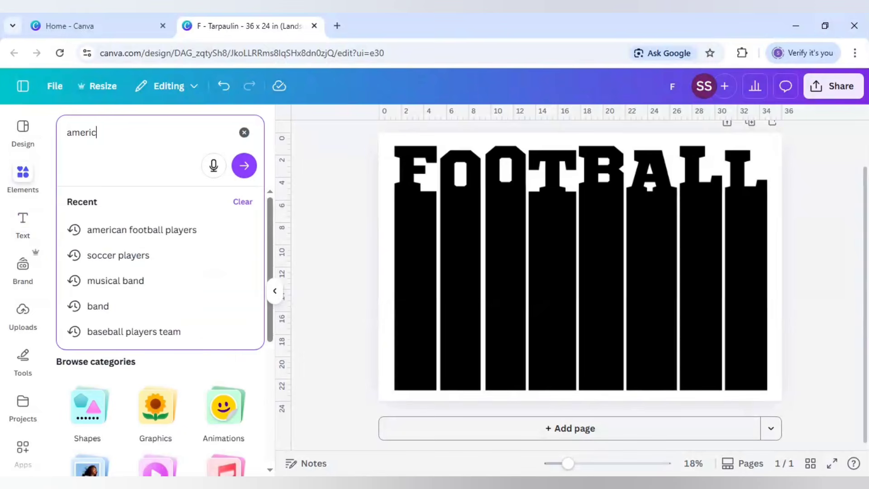
pyautogui.write('an football players')
pyautogui.press('Return')
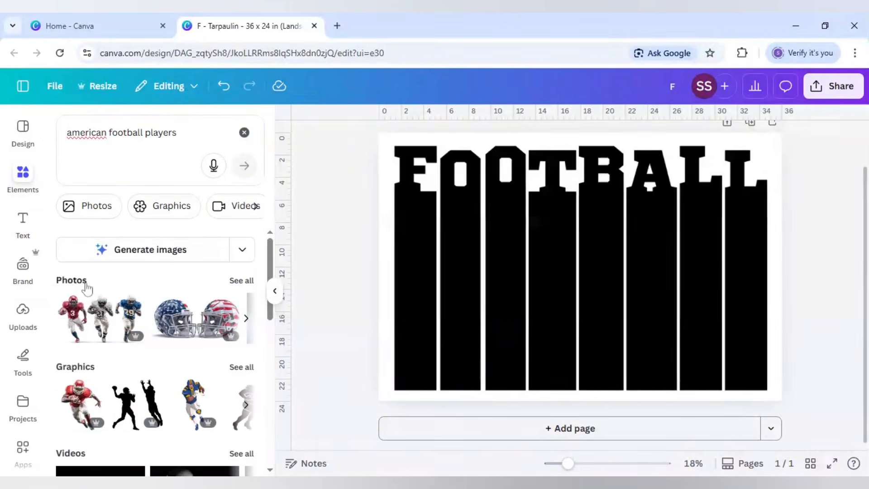
pyautogui.click(241, 280)
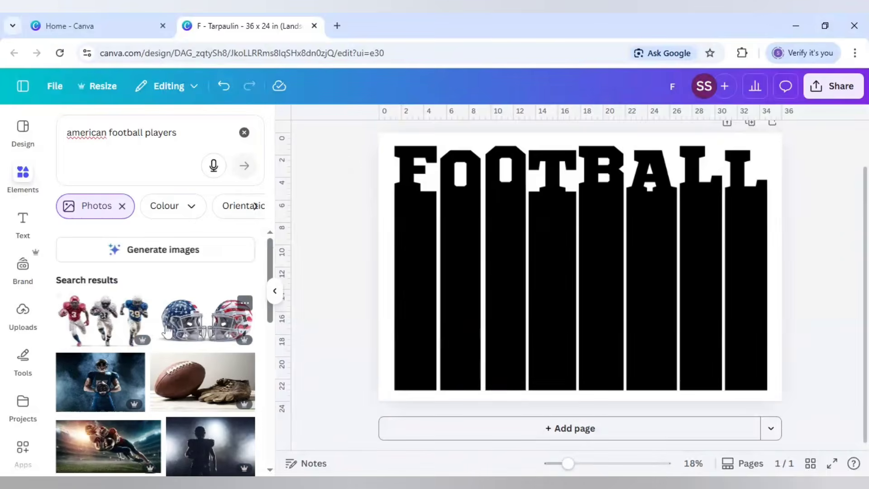
# Insert the photo of two football players in white and maroon jerseys and centre it down to the base of the letter columns
pyautogui.scroll(-10, 120, 315)
pyautogui.click(119, 315)
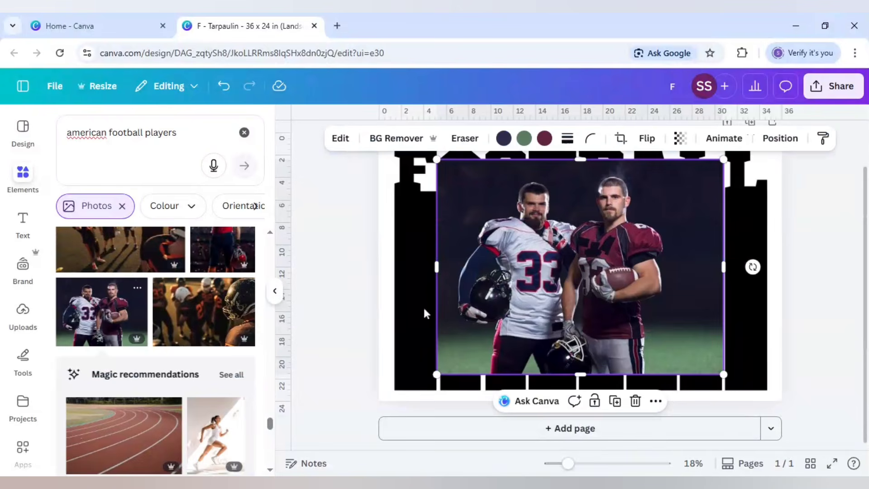
pyautogui.moveTo(547, 299); pyautogui.dragTo(550, 310)
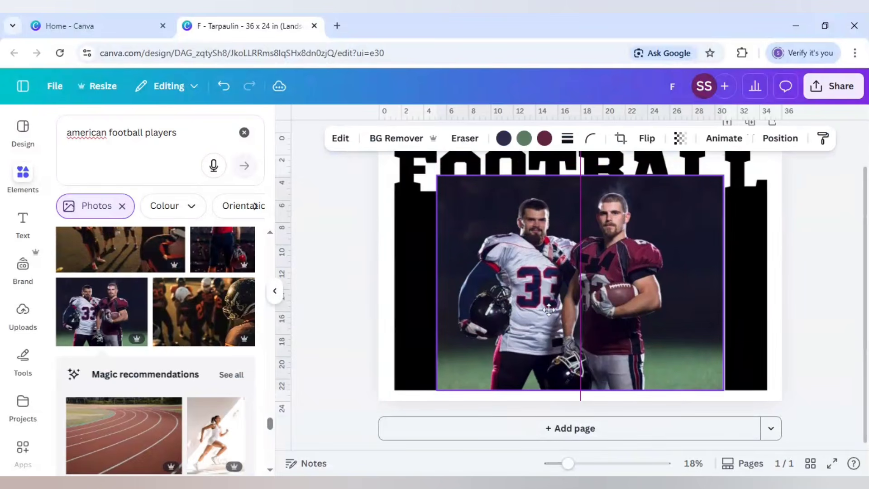
# Set the transparency of the football players photo to 72
pyautogui.click(681, 138)
pyautogui.moveTo(710, 190); pyautogui.dragTo(683, 190)
pyautogui.click(578, 259)
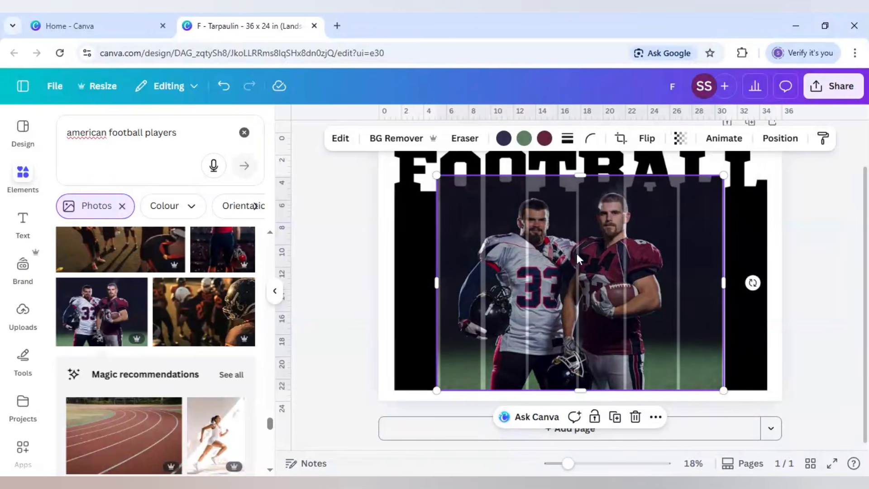
# Shift the photo to the right over the letter columns and enlarge it slightly down to just past their lower ends
pyautogui.moveTo(578, 258); pyautogui.dragTo(608, 254)
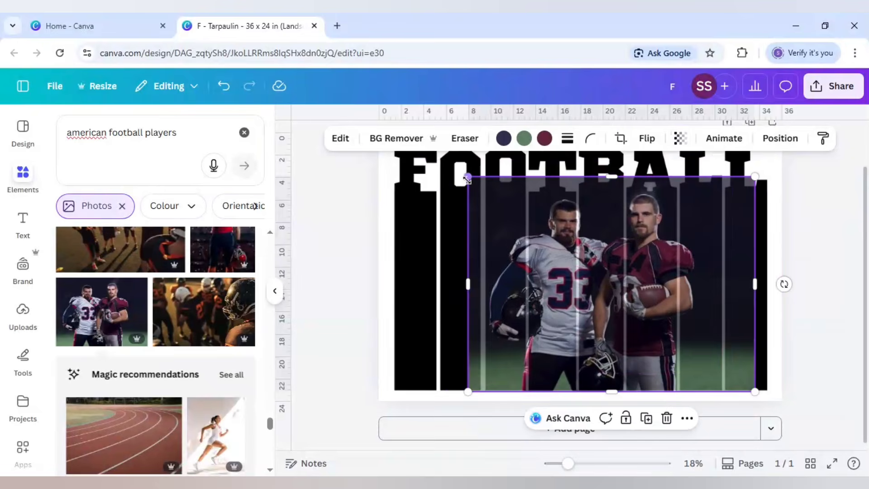
pyautogui.moveTo(463, 178); pyautogui.dragTo(452, 175)
pyautogui.moveTo(557, 247)
pyautogui.mouseDown()
pyautogui.moveTo(510, 246)
pyautogui.moveTo(559, 248)
pyautogui.mouseUp()
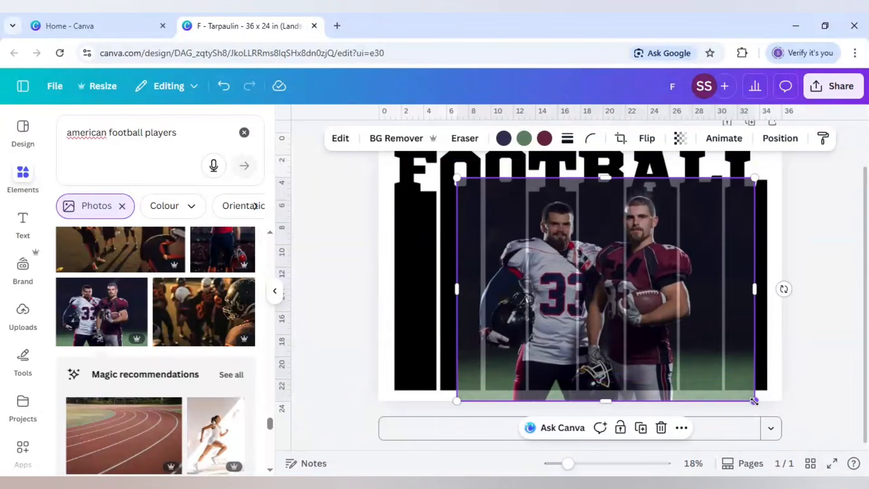
pyautogui.moveTo(754, 400); pyautogui.dragTo(753, 400)
pyautogui.moveTo(458, 400); pyautogui.dragTo(463, 396)
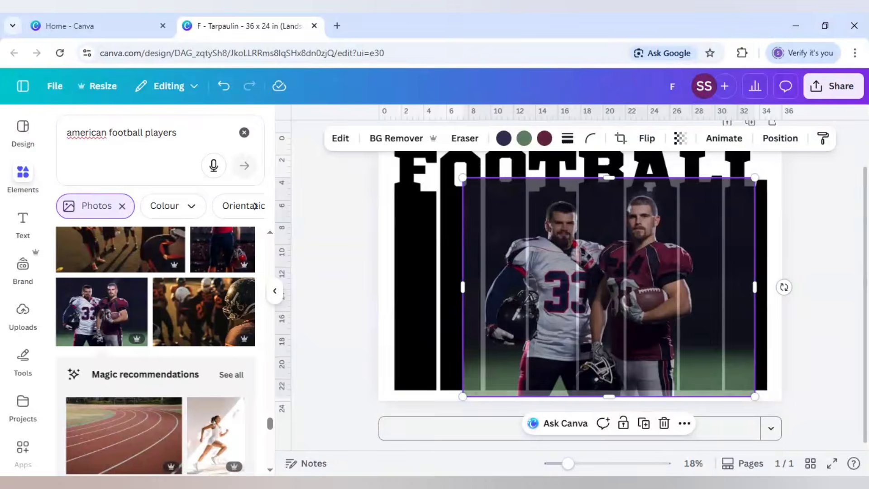
# Remove the players photo from the first page and paste it onto a new second page
pyautogui.press('Delete')
pyautogui.click(570, 428)
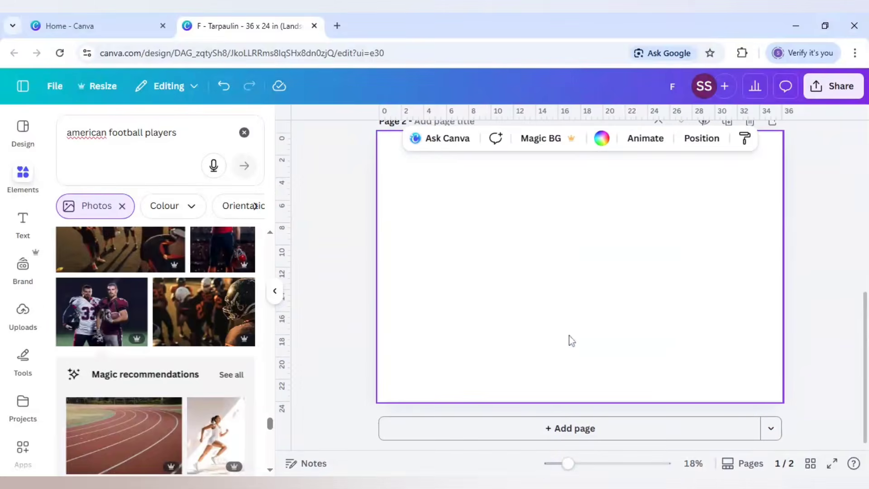
pyautogui.hotkey('ctrl', 'v')
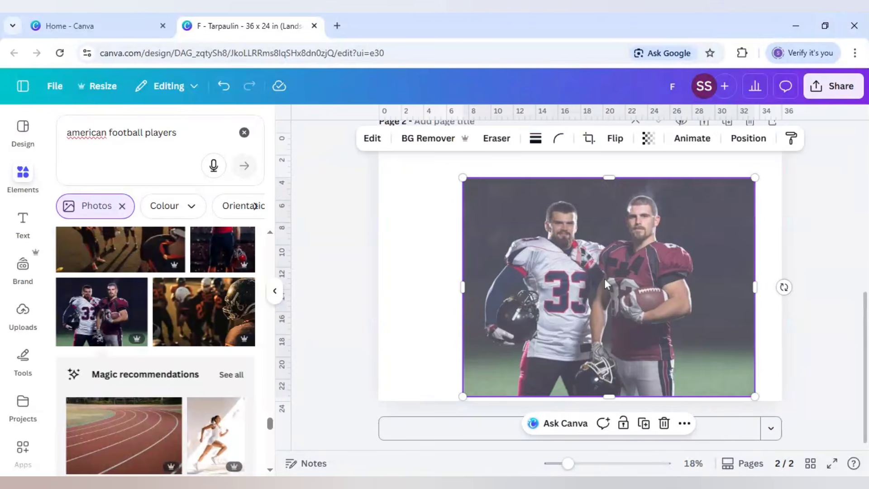
# Set the transparency of the photo on the second page to 100
pyautogui.click(680, 140)
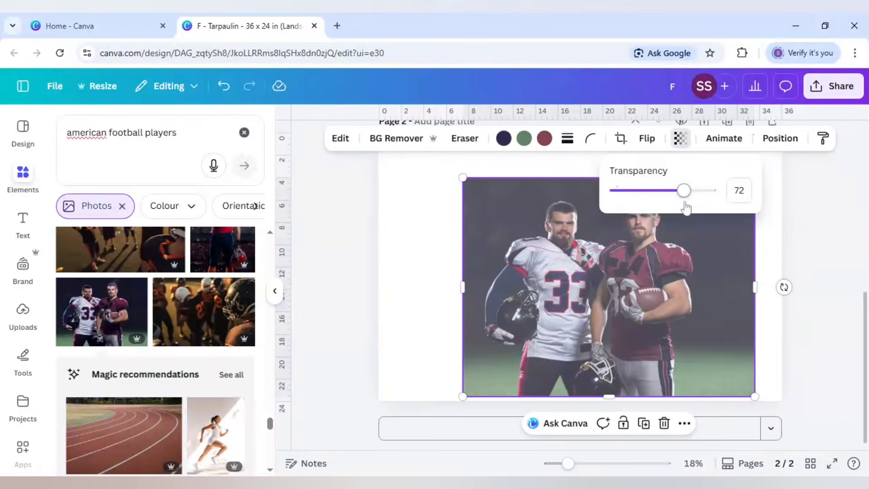
pyautogui.moveTo(683, 191); pyautogui.dragTo(747, 198)
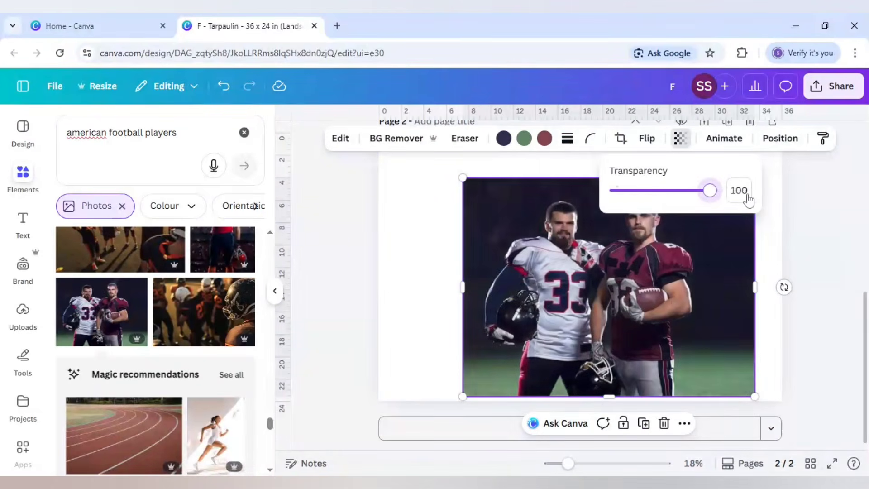
pyautogui.click(772, 262)
# Generate a Magic Expand of the players photo with the Whole Page size
pyautogui.click(660, 262)
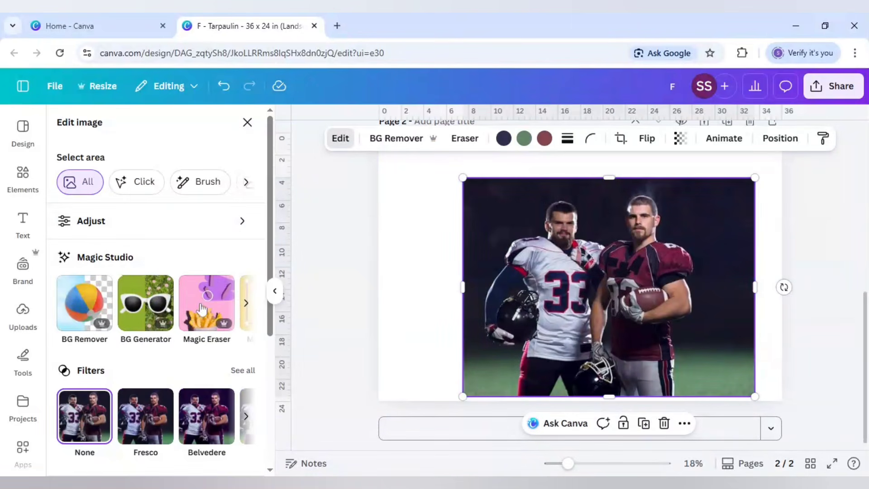
pyautogui.click(246, 303)
pyautogui.click(245, 302)
pyautogui.click(246, 303)
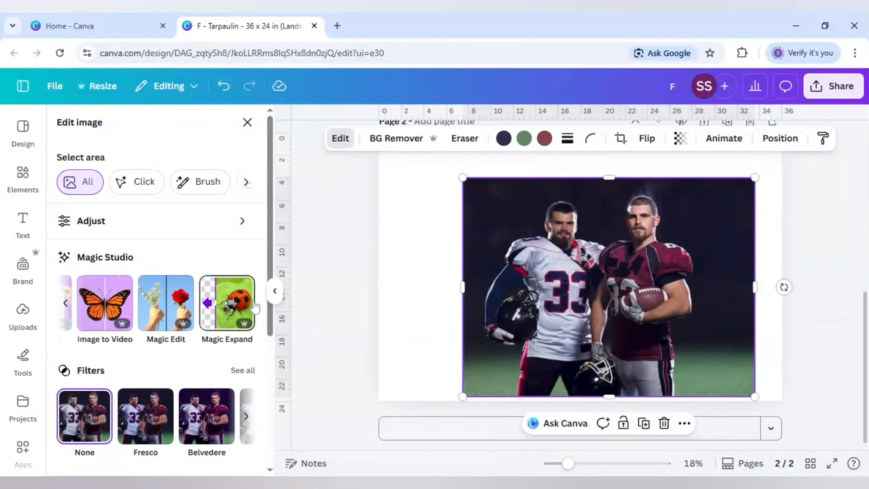
pyautogui.click(243, 304)
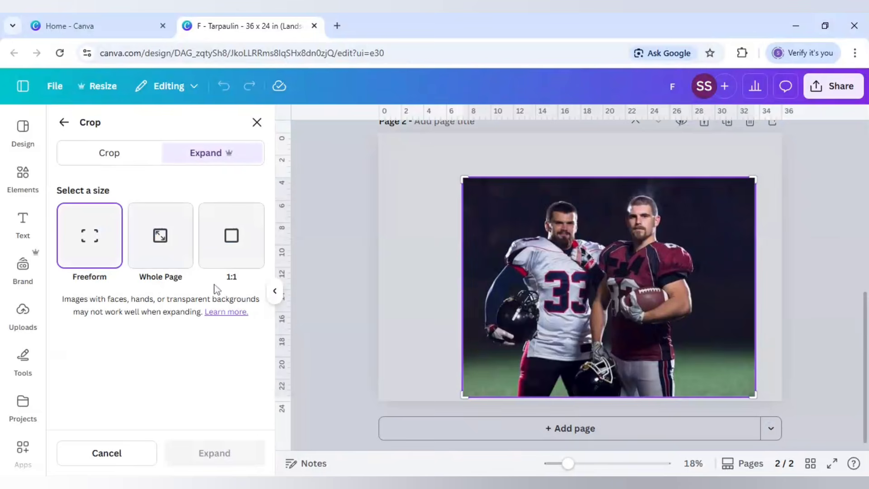
pyautogui.click(177, 244)
pyautogui.click(201, 452)
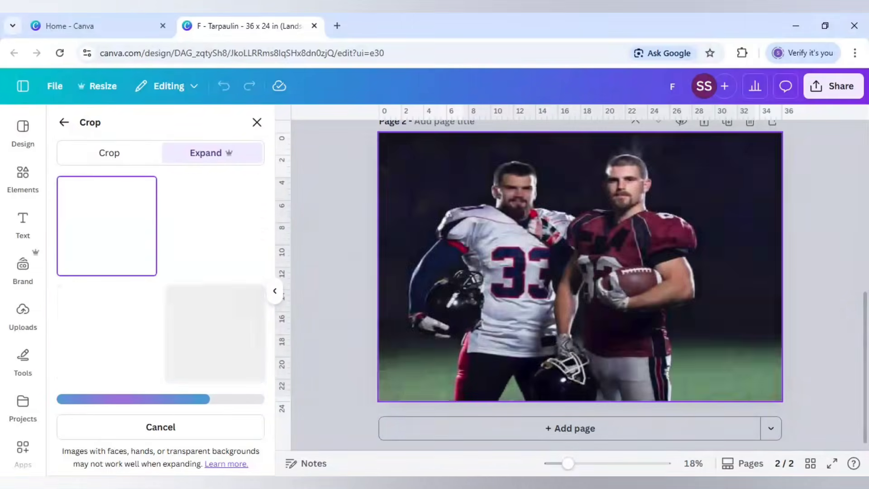
# Choose the third expanded version of the photo and apply it to the second page
pyautogui.click(197, 257)
pyautogui.click(96, 334)
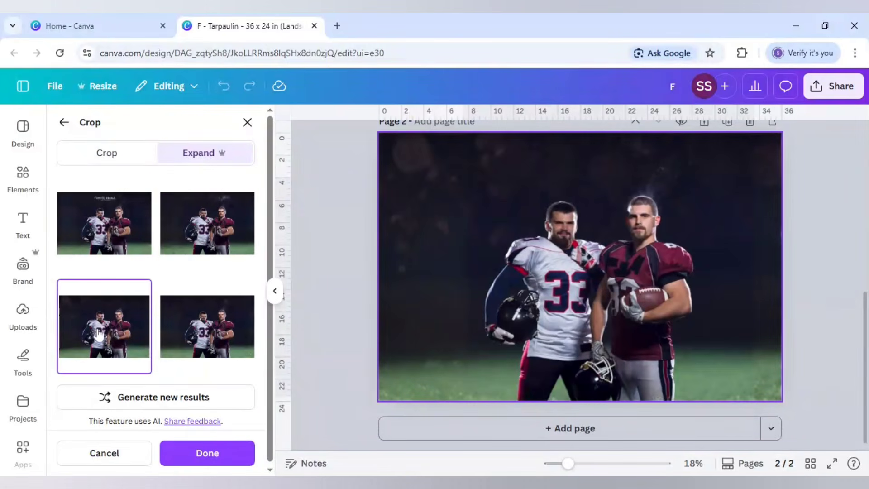
pyautogui.click(208, 453)
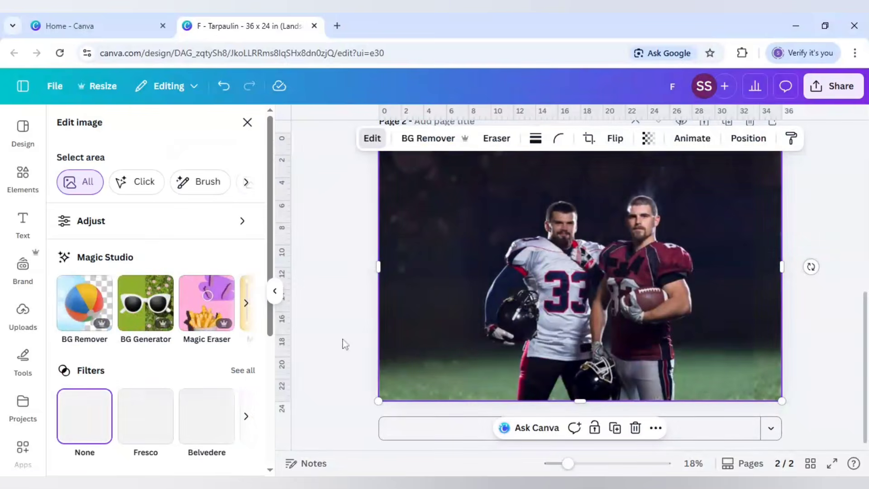
pyautogui.click(343, 297)
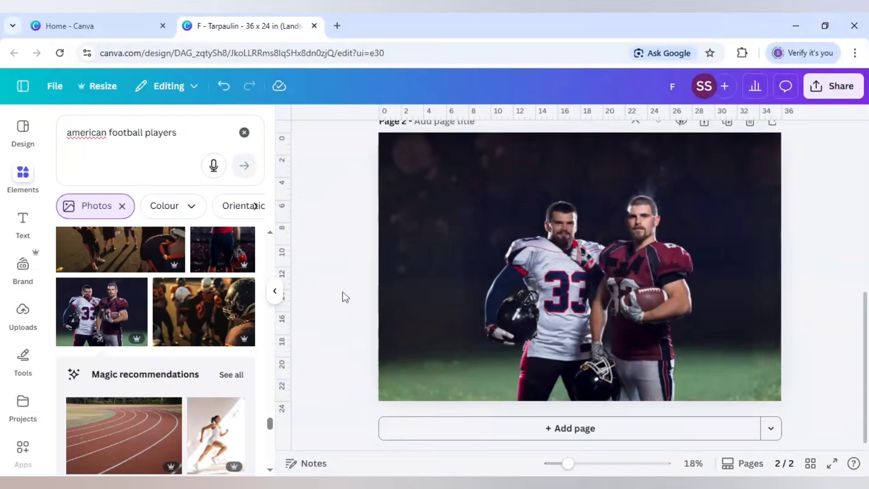
# Download the design's two pages, the FOOTBALL lettering and the expanded players photo
pyautogui.scroll(1, 343, 297)
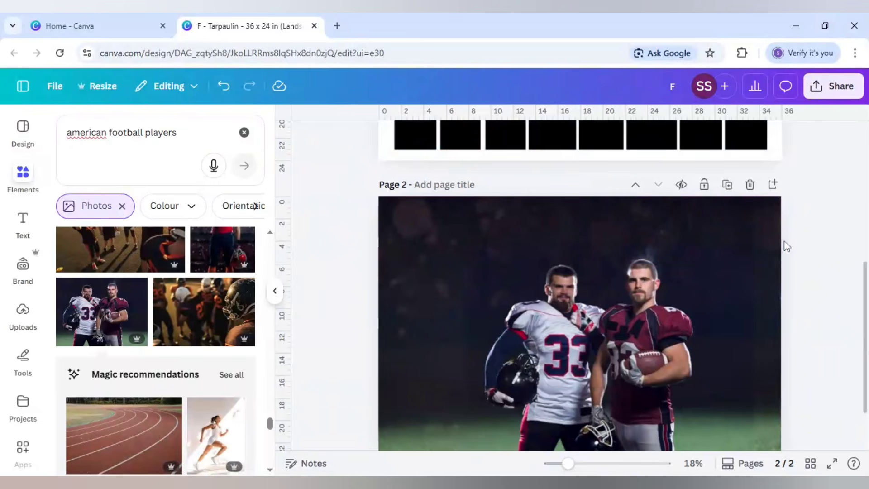
pyautogui.click(847, 97)
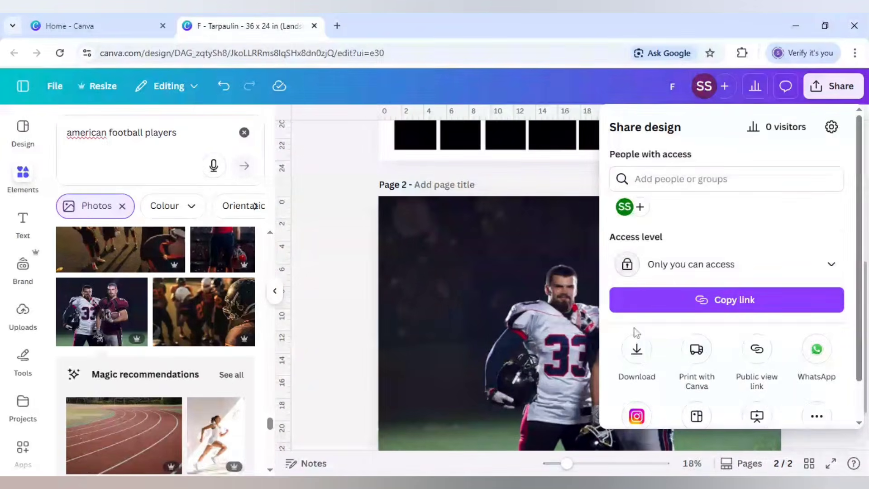
pyautogui.click(636, 349)
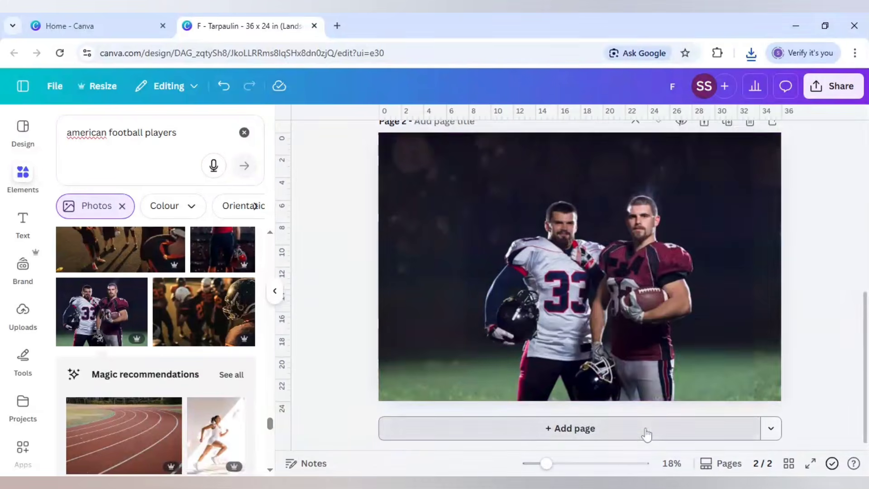
# Add a third page and place the downloaded players photo and FOOTBALL lettering image on it, offset from each other
pyautogui.click(646, 432)
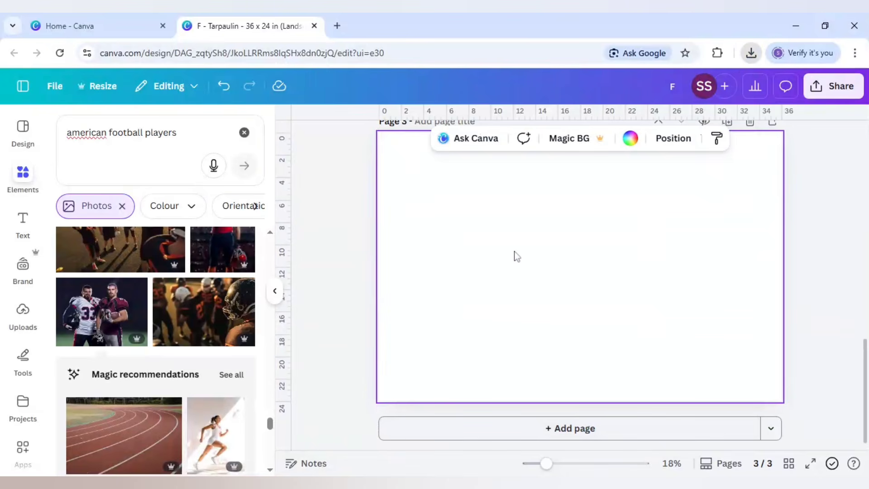
pyautogui.hotkey('ctrl', 'v')
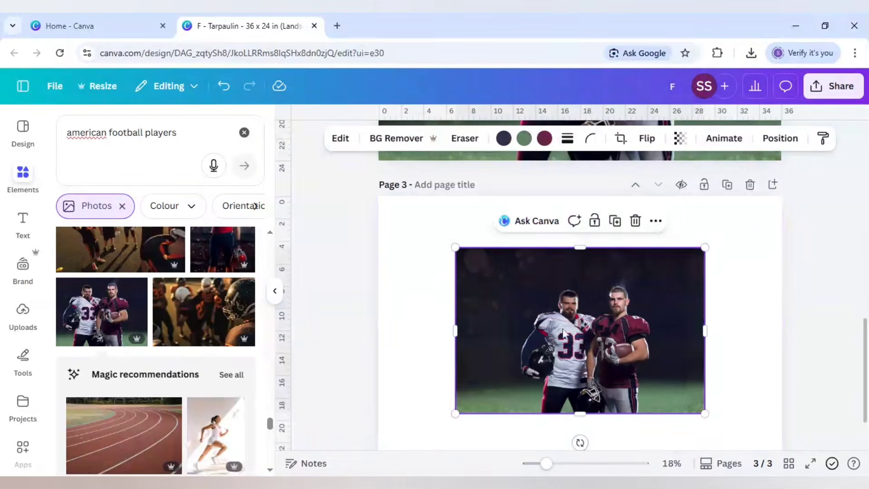
pyautogui.moveTo(504, 316); pyautogui.dragTo(444, 327)
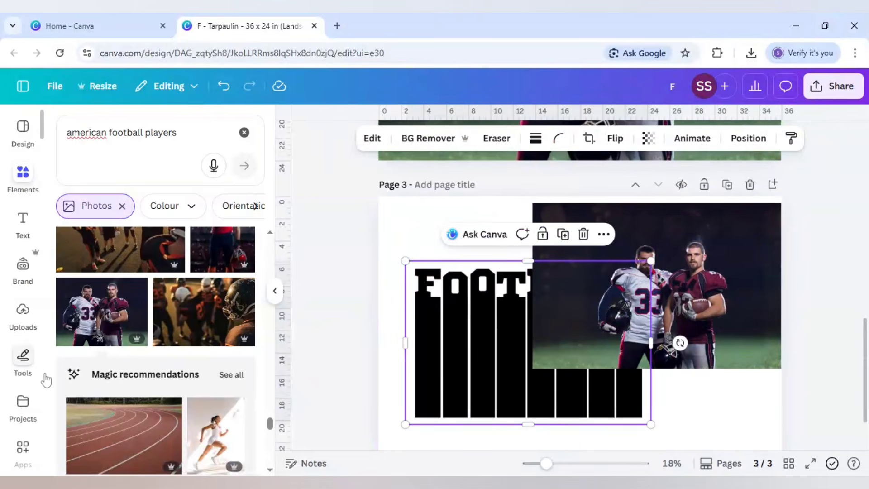
# Search the Canva apps for "blend" and open the Blend Image app
pyautogui.scroll(-2, 42, 378)
pyautogui.click(25, 381)
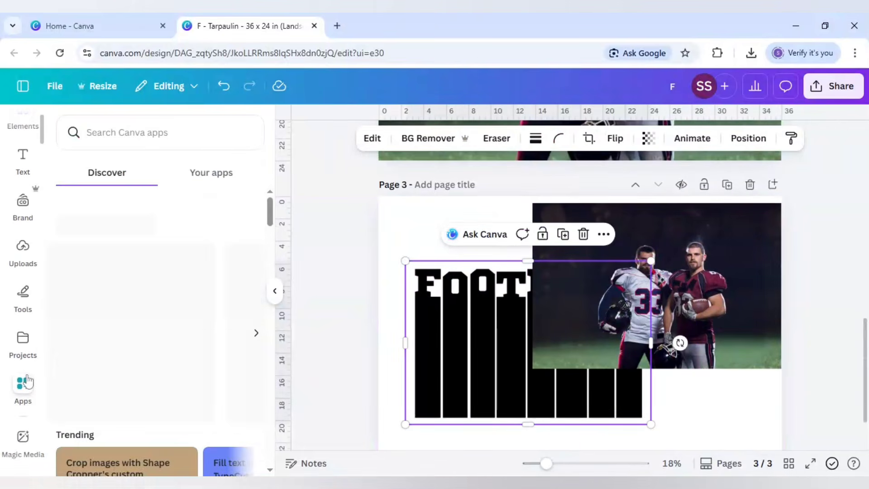
pyautogui.click(157, 136)
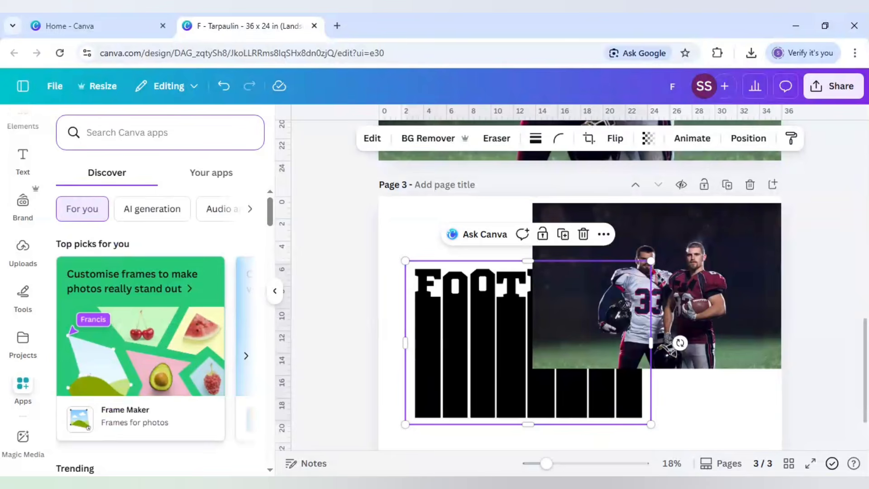
pyautogui.write('blend')
pyautogui.press('Return')
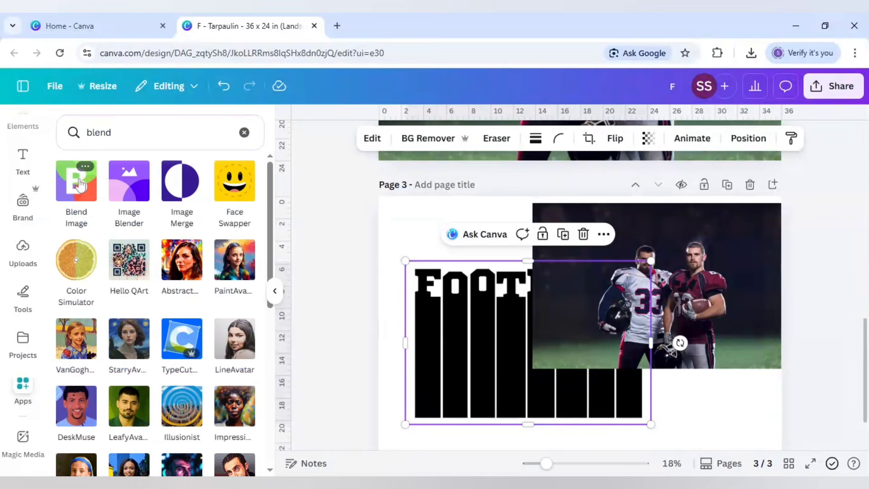
pyautogui.click(78, 182)
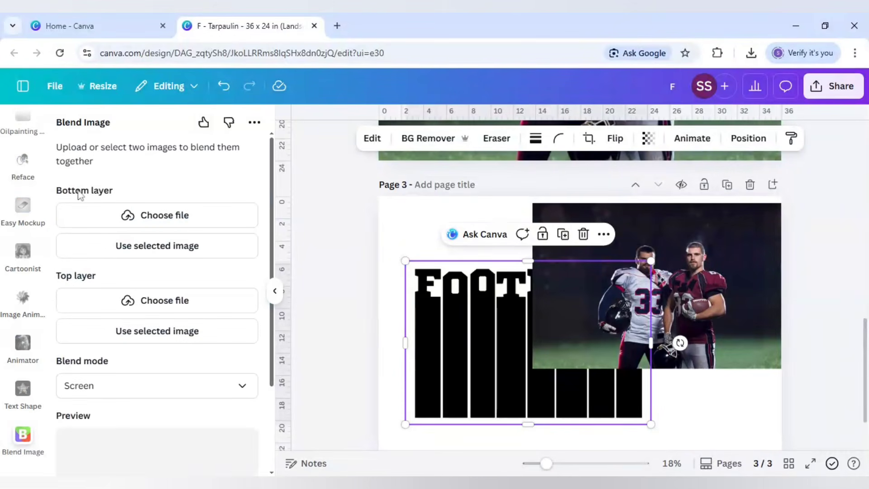
# Blend the FOOTBALL image as bottom layer with the players photo as top layer in Screen mode, and add the result to a new fourth page
pyautogui.click(123, 246)
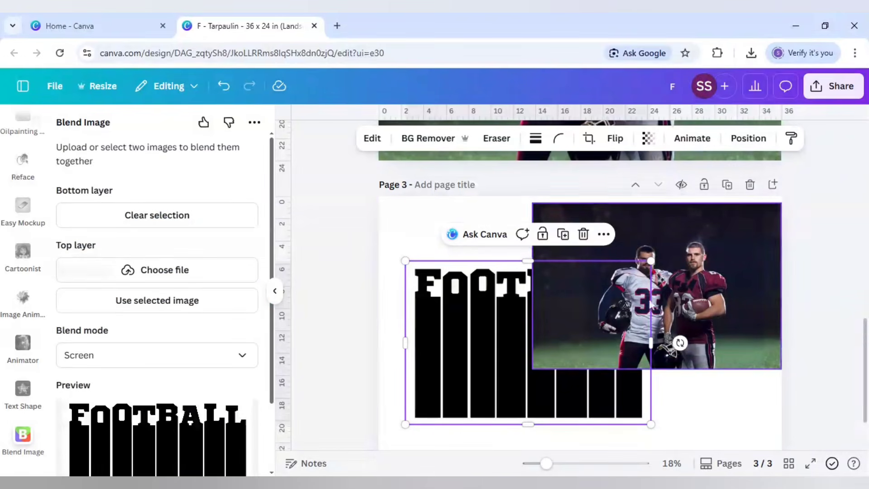
pyautogui.click(673, 300)
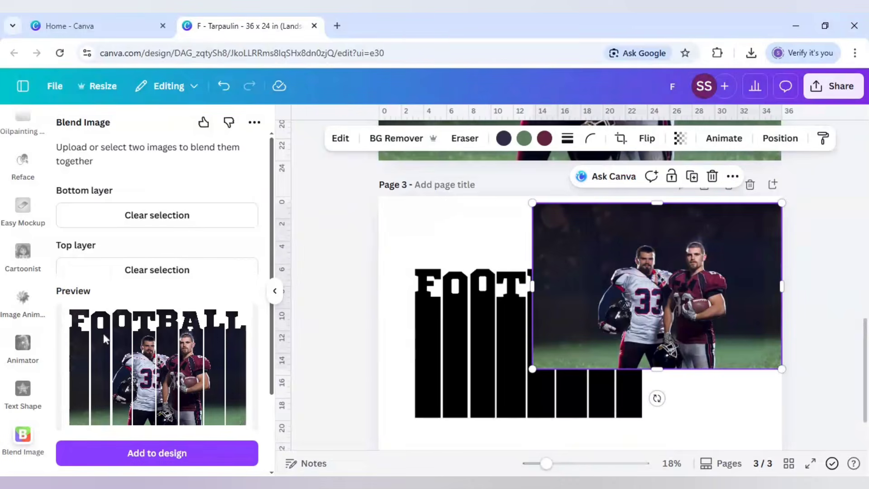
pyautogui.scroll(-2, 643, 435)
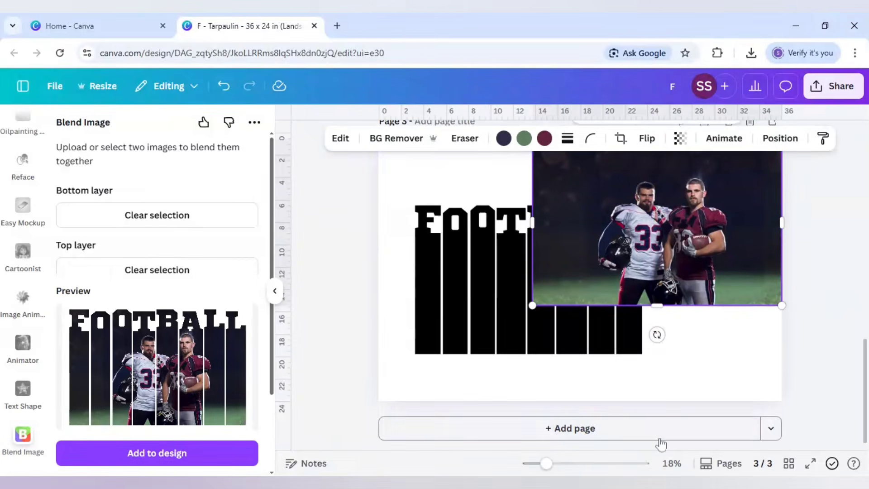
pyautogui.click(615, 429)
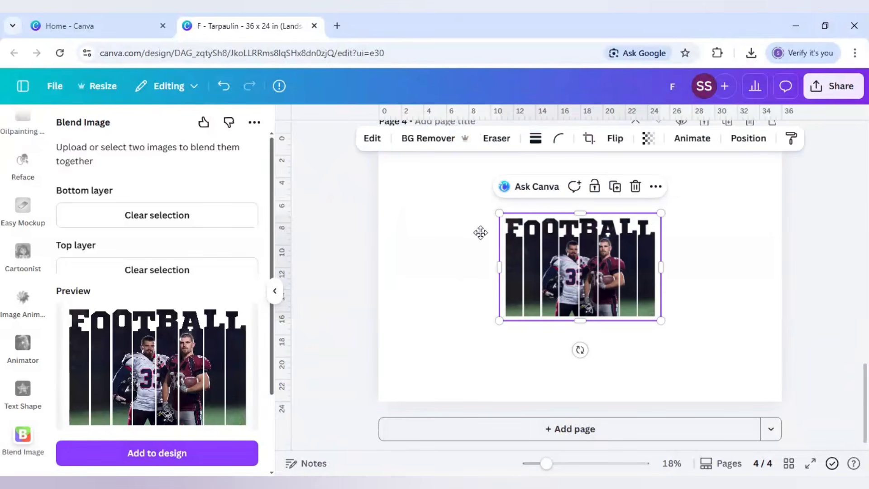
# Move the blended FOOTBALL image to the upper-left corner of the fourth page and enlarge it to fill the page
pyautogui.moveTo(481, 233); pyautogui.dragTo(446, 218)
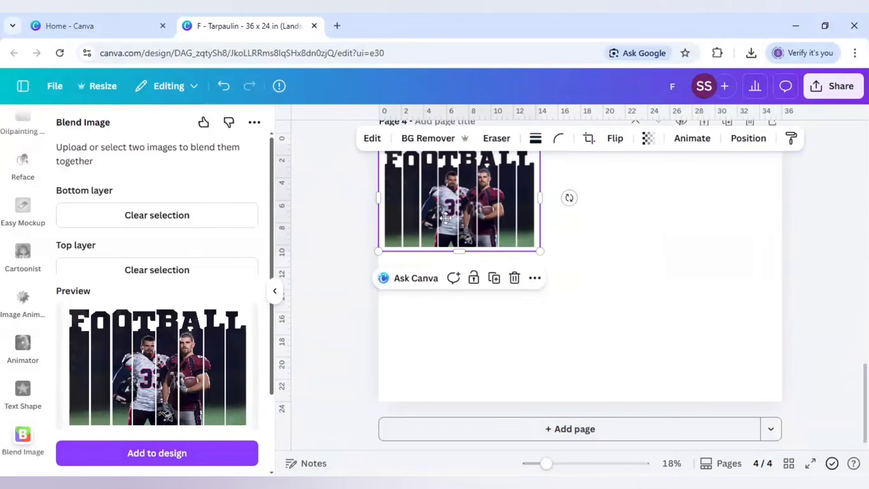
pyautogui.scroll(1, 446, 218)
pyautogui.moveTo(462, 268); pyautogui.dragTo(462, 256)
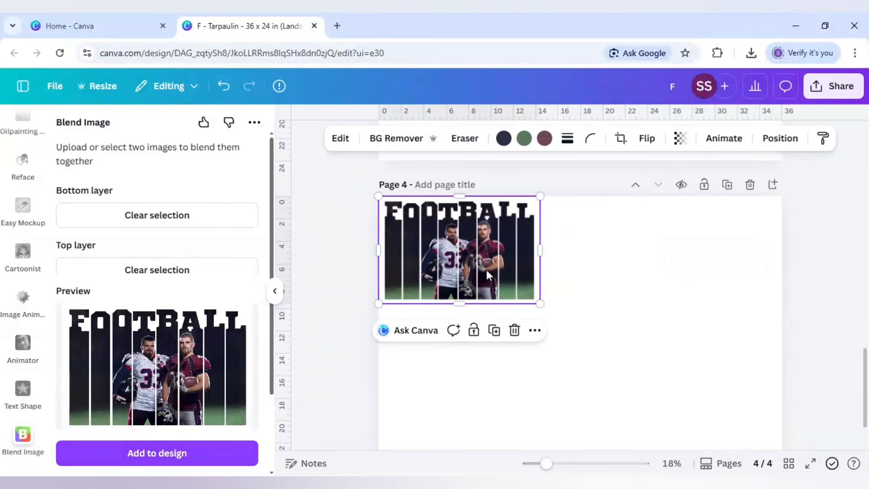
pyautogui.moveTo(541, 304); pyautogui.dragTo(778, 472)
pyautogui.click(806, 368)
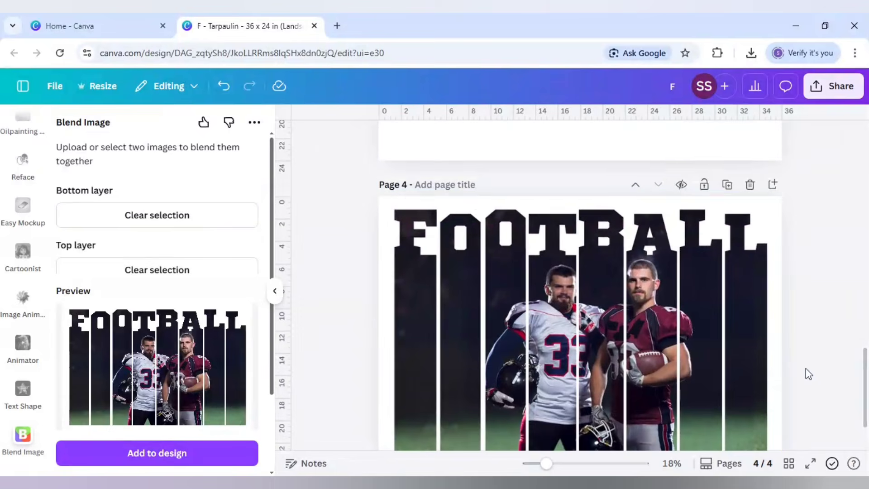
pyautogui.scroll(-1, 810, 369)
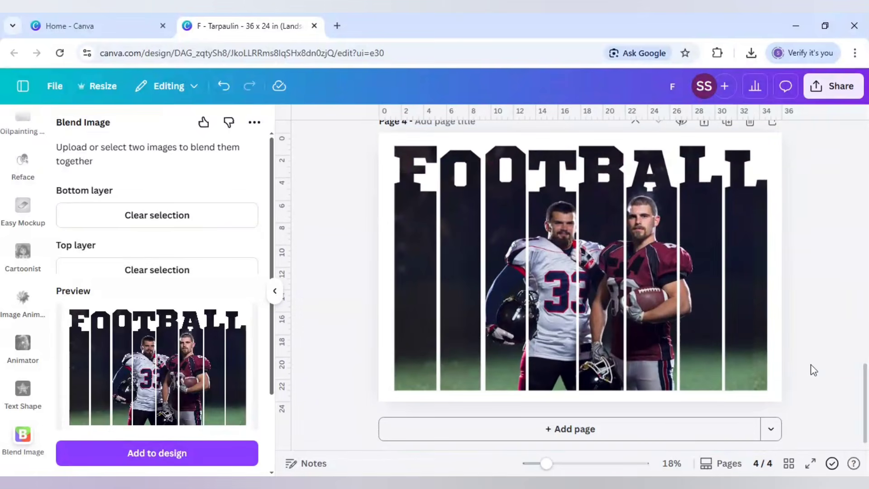